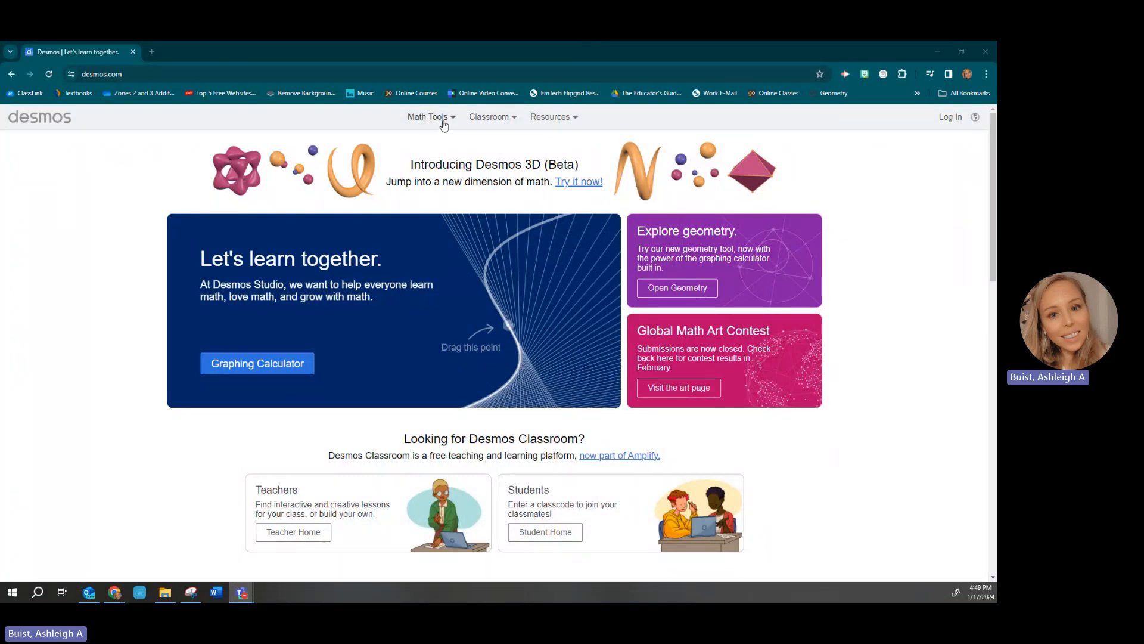
Open the Matrix Calculator from the Desmos math tools
{"action": "left_click", "coordinate": [445, 123]}
{"action": "left_click", "coordinate": [405, 235]}
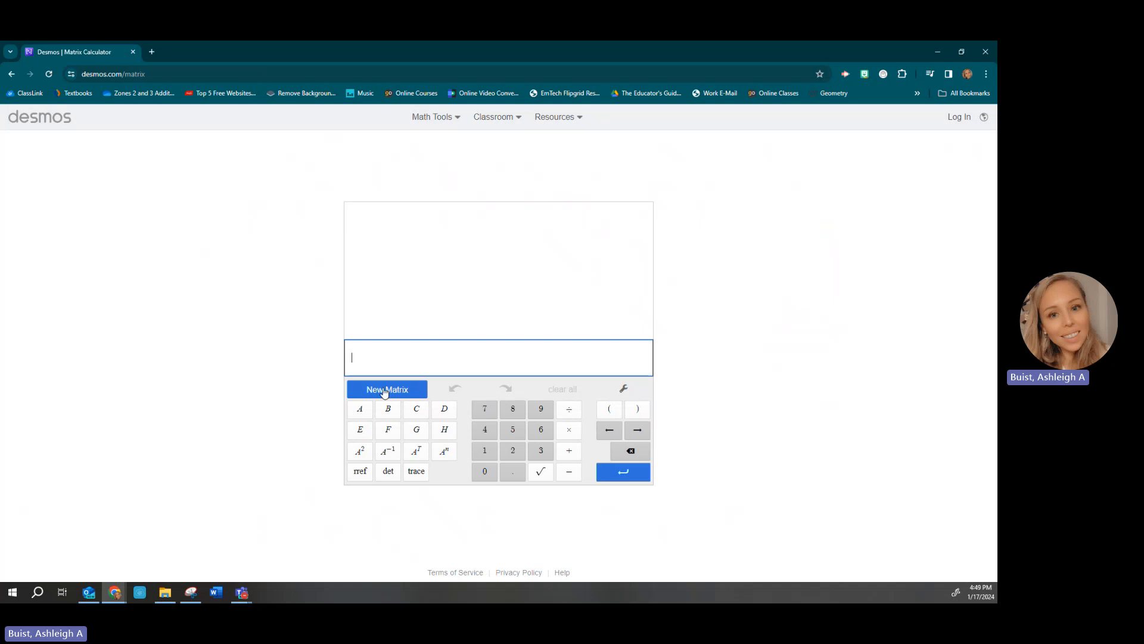
Define matrix A as a 2×2 matrix with rows 2, -4 and 1, 3
{"action": "left_click", "coordinate": [366, 397]}
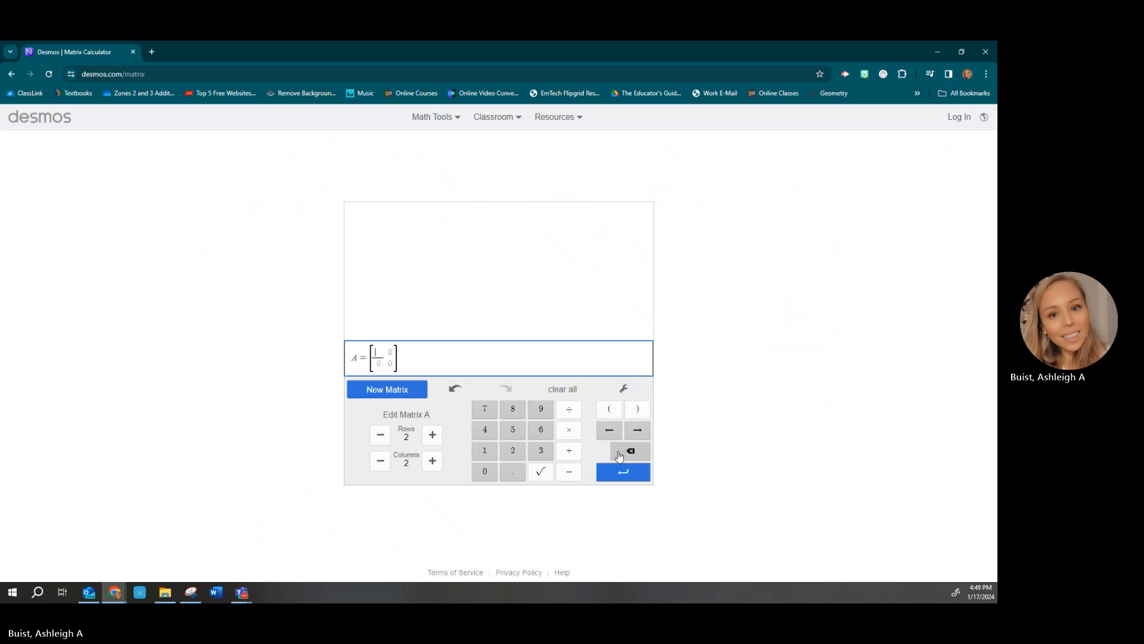
{"action": "left_click", "coordinate": [619, 456]}
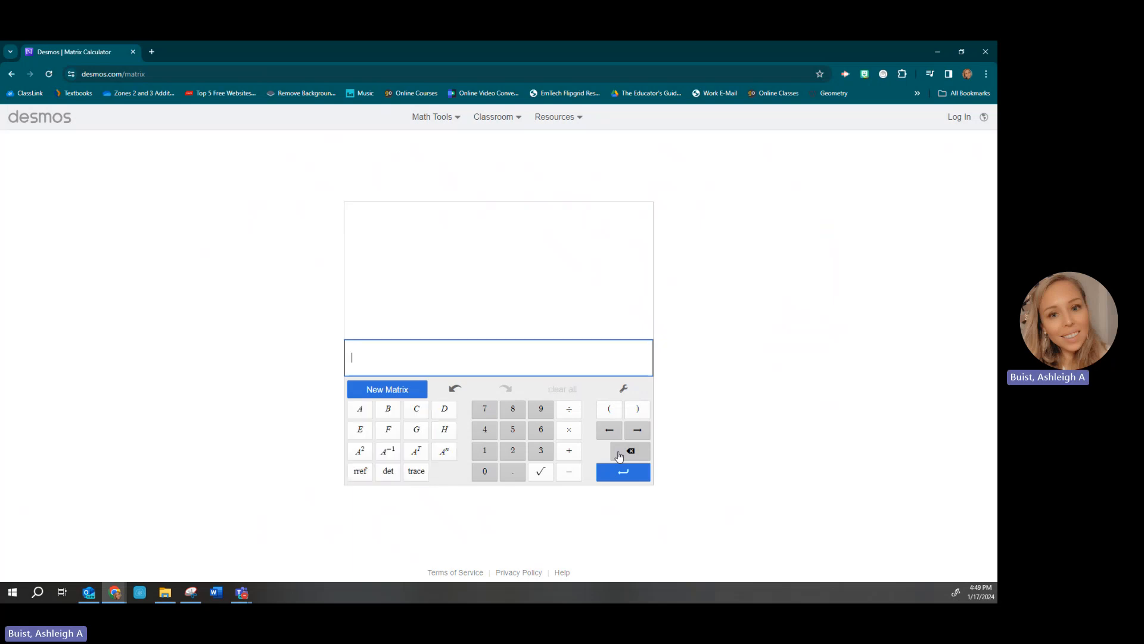
{"action": "left_click", "coordinate": [360, 410]}
{"action": "left_click", "coordinate": [380, 395]}
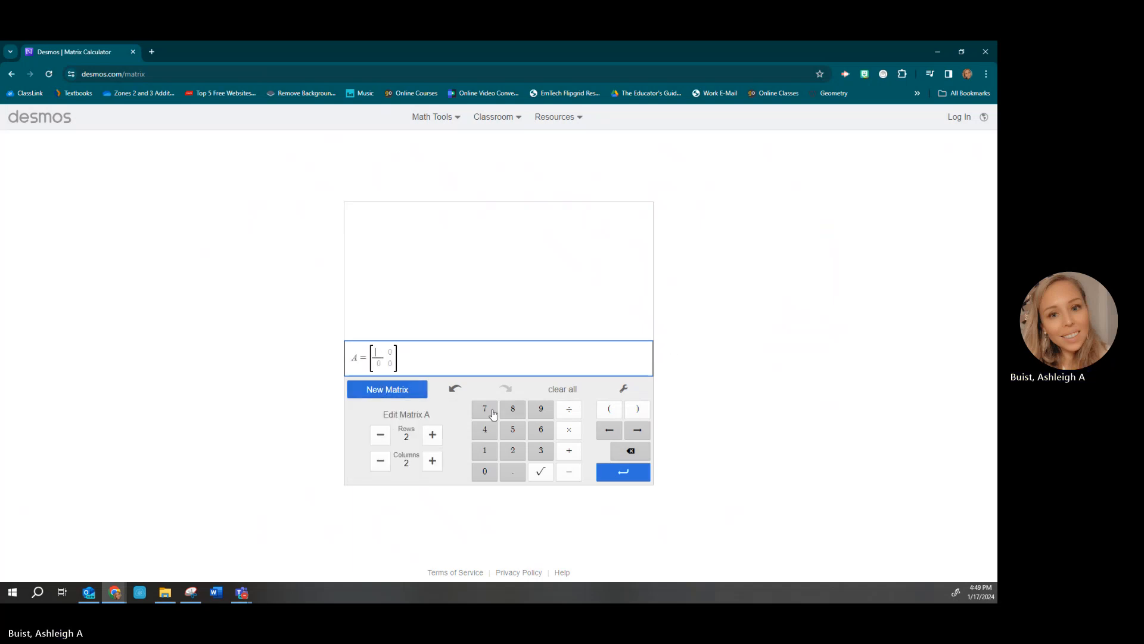
{"action": "type", "text": "2"}
{"action": "key", "text": "Tab"}
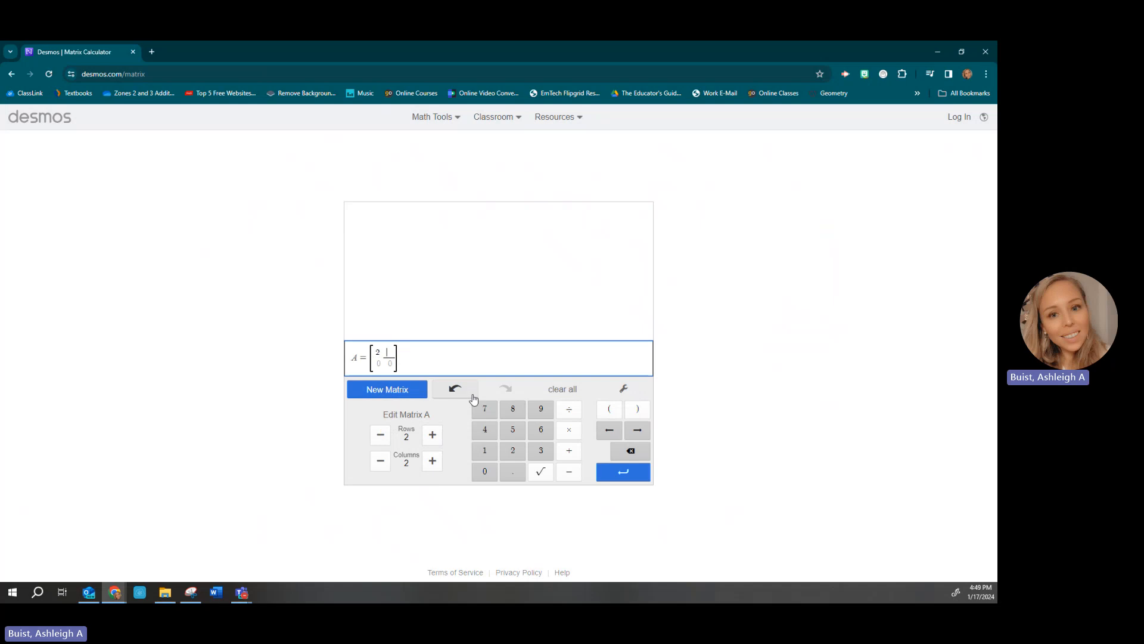
{"action": "type", "text": "-4"}
{"action": "key", "text": "Tab"}
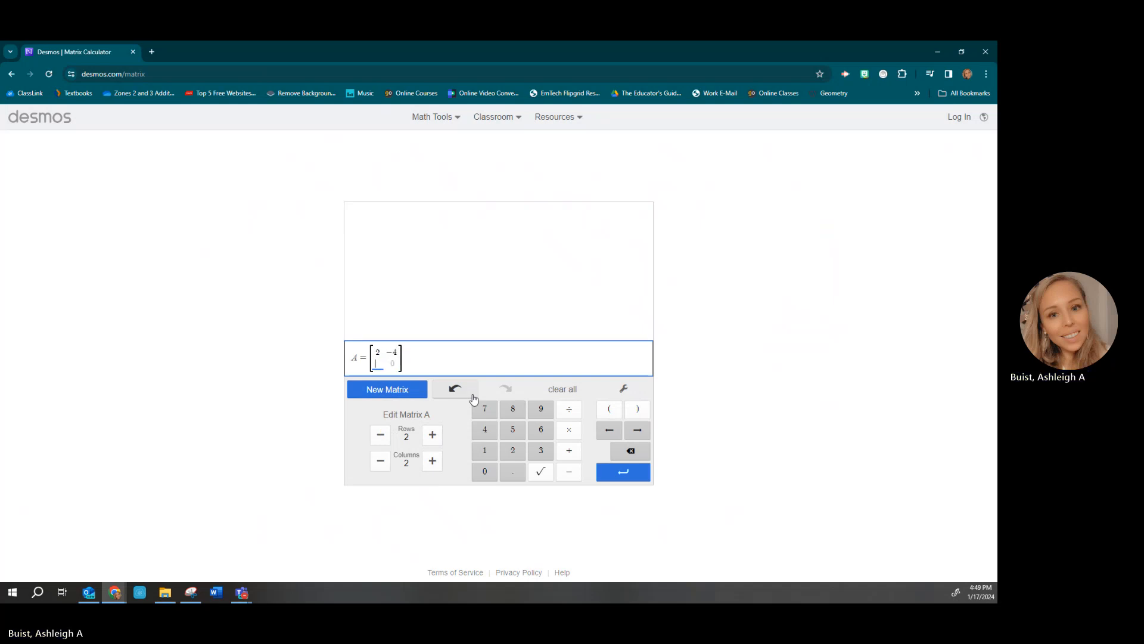
{"action": "type", "text": "1"}
{"action": "key", "text": "Tab"}
{"action": "type", "text": "3"}
{"action": "left_click", "coordinate": [623, 473]}
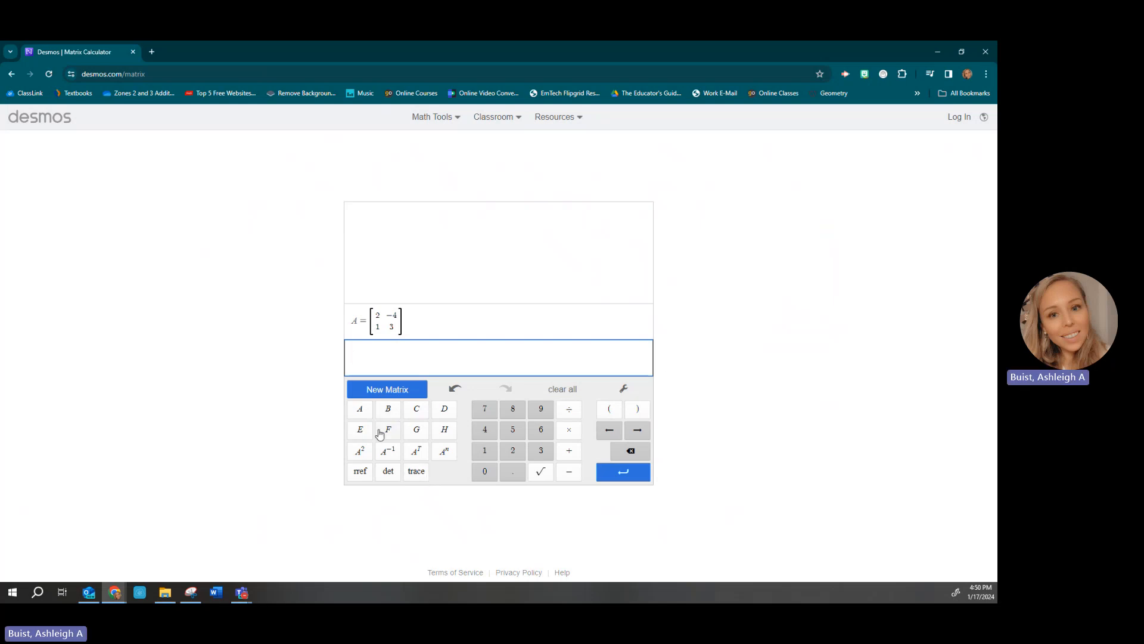
Define matrix B as a 2×2 matrix with rows 0, -2 and 3, 6
{"action": "left_click", "coordinate": [387, 410]}
{"action": "left_click", "coordinate": [404, 396]}
{"action": "type", "text": "0"}
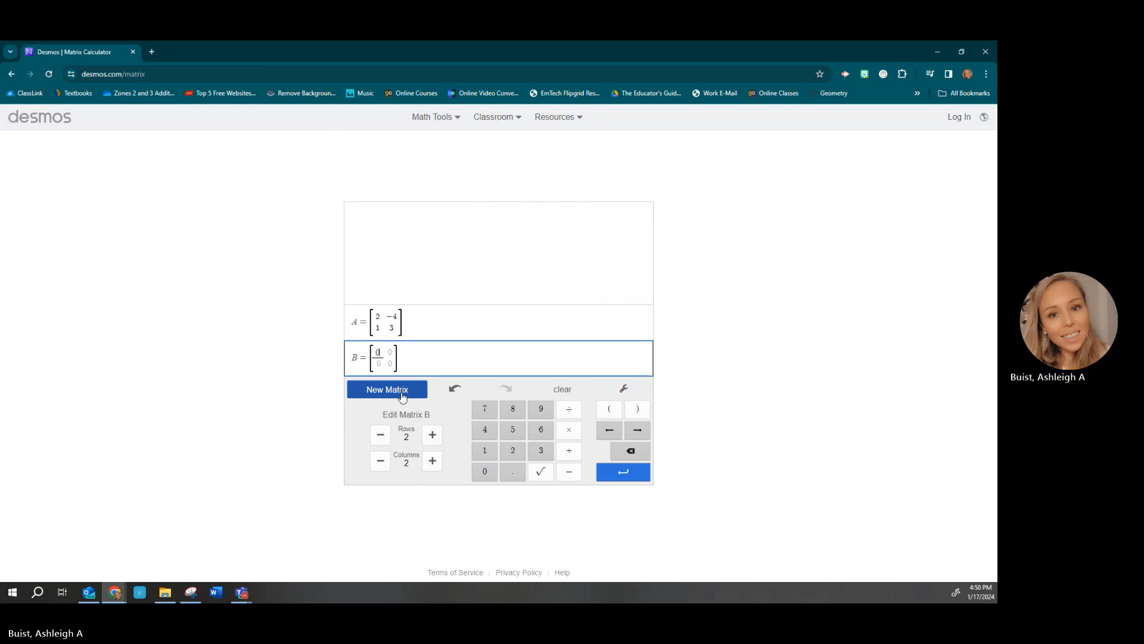
{"action": "key", "text": "Tab"}
{"action": "type", "text": "-2"}
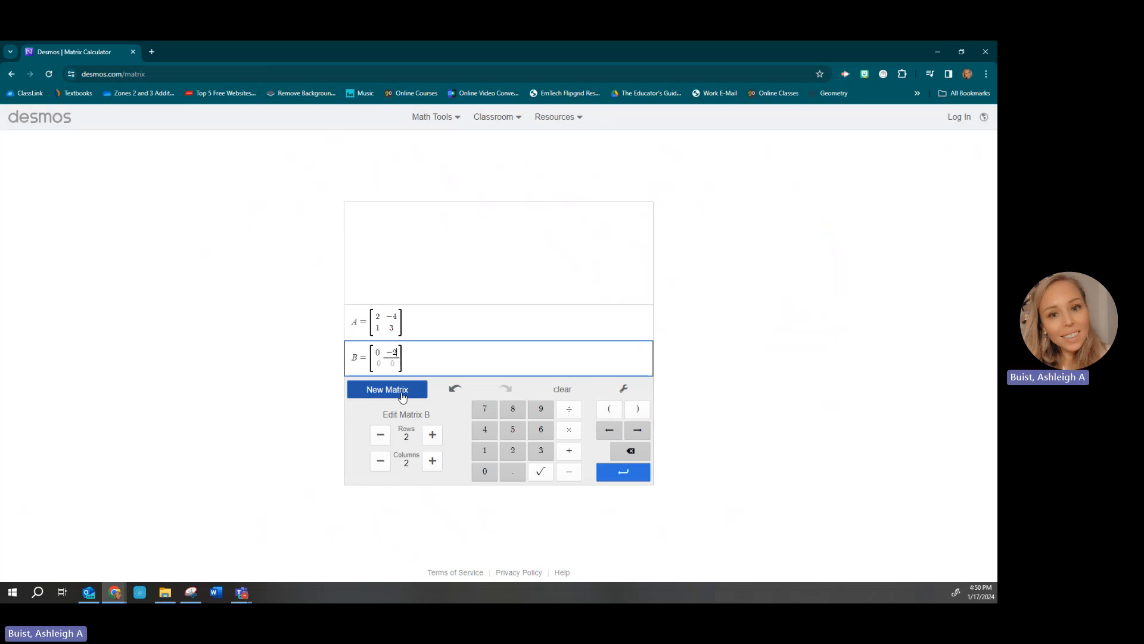
{"action": "key", "text": "Tab"}
{"action": "type", "text": "3"}
{"action": "key", "text": "Tab"}
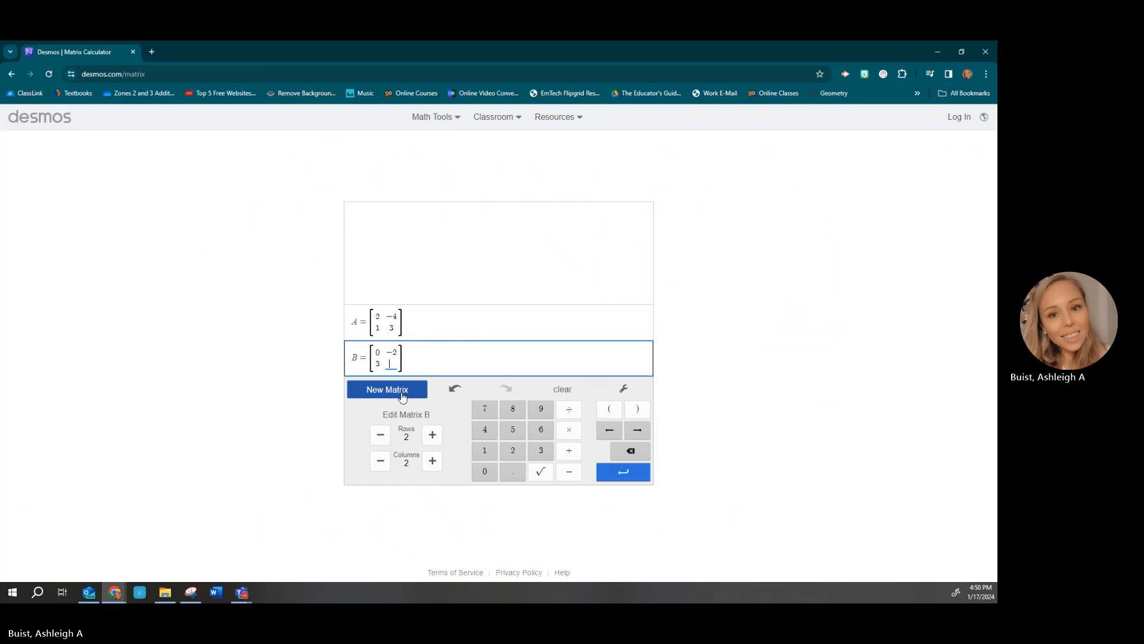
{"action": "type", "text": "6"}
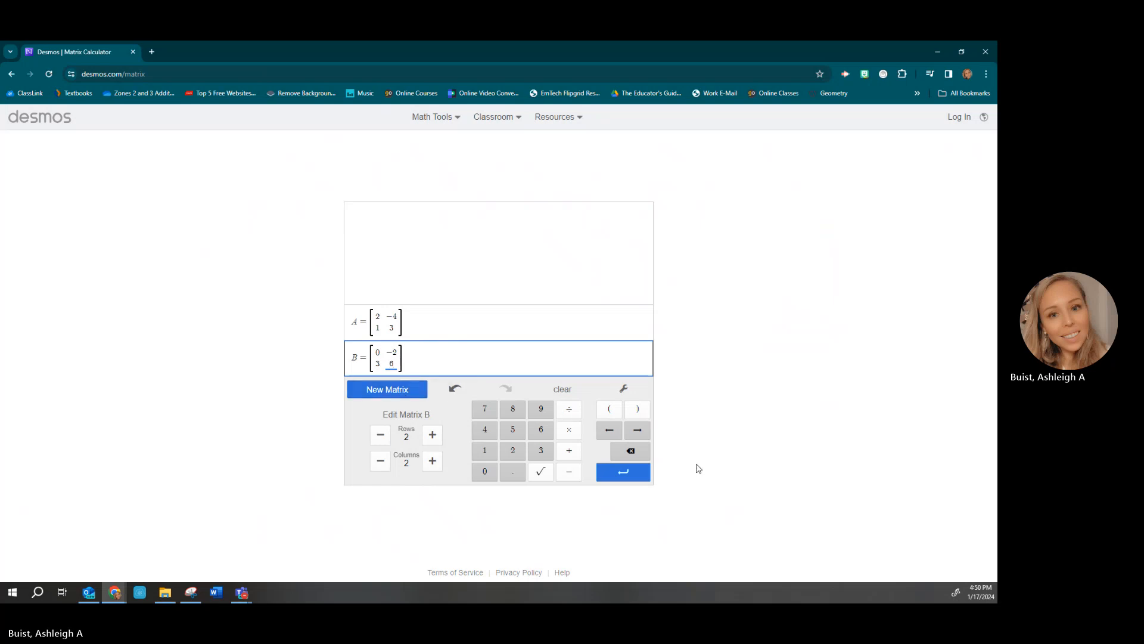
{"action": "left_click", "coordinate": [623, 472]}
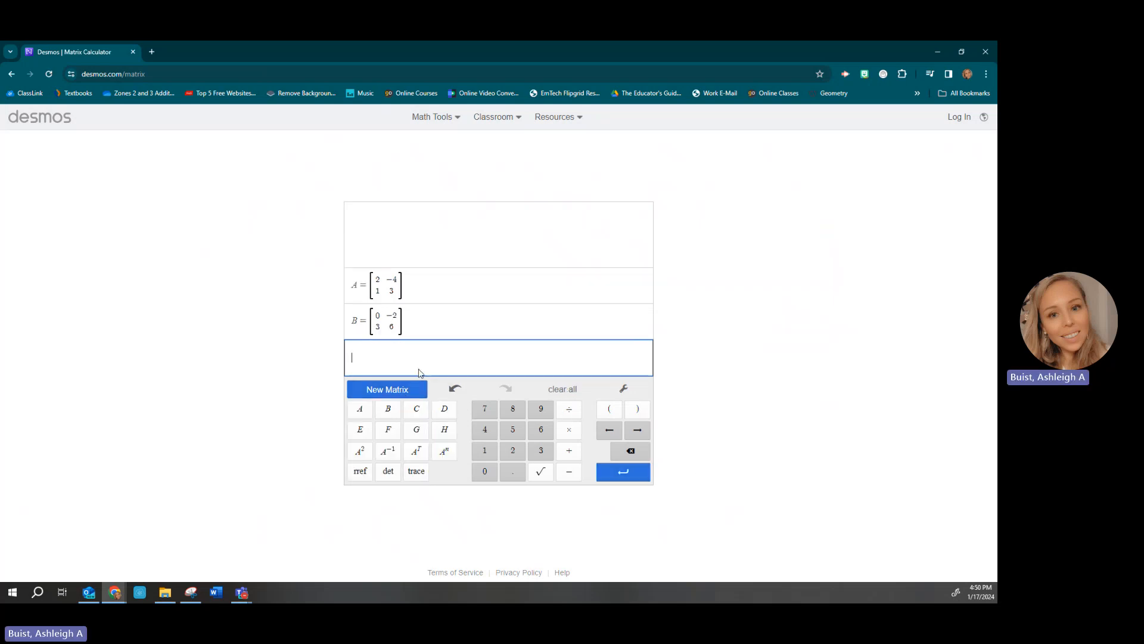
Calculate the matrix product AB
{"action": "type", "text": "AB"}
{"action": "left_click", "coordinate": [401, 390]}
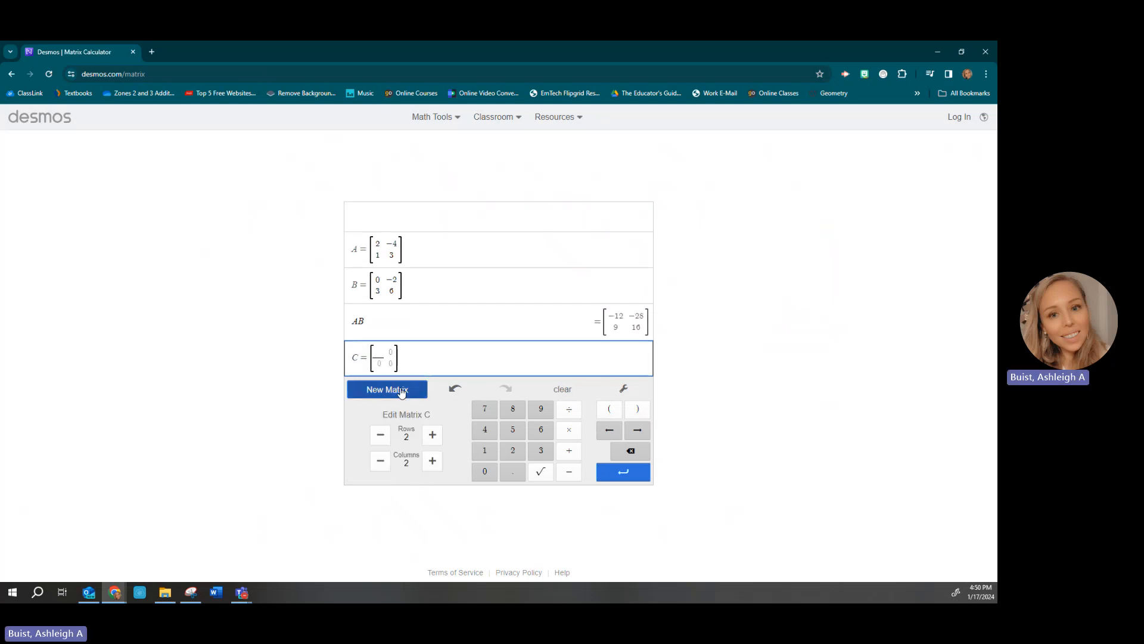
{"action": "left_click", "coordinate": [455, 394]}
Calculate the sum A + B on its own line and delete the blank line above it
{"action": "left_click", "coordinate": [623, 473]}
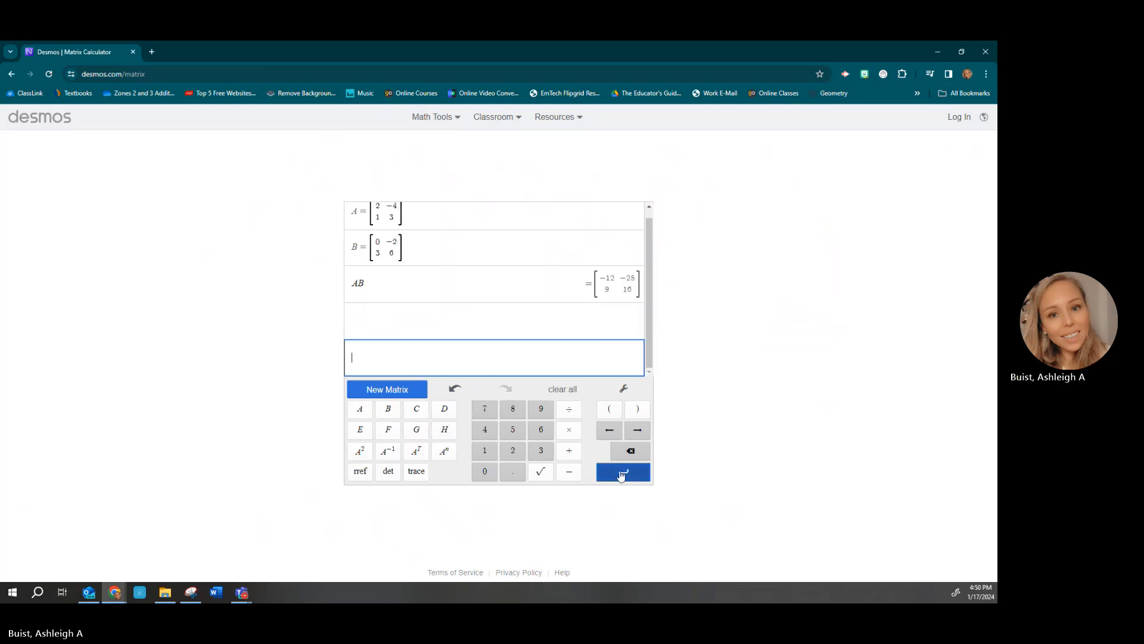
{"action": "type", "text": "d+b"}
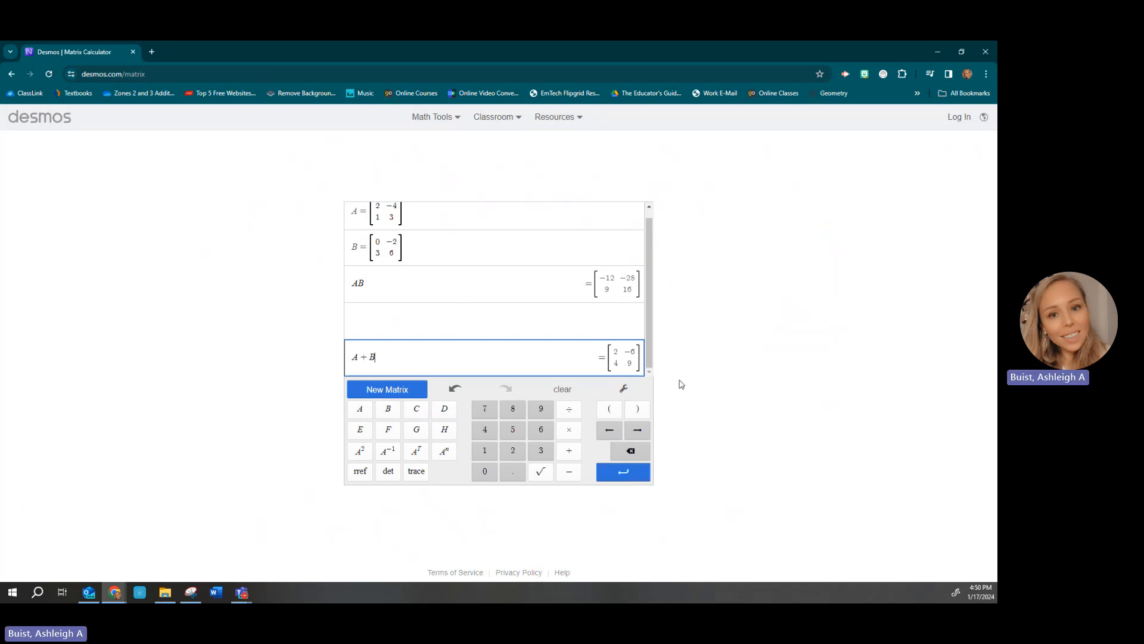
{"action": "left_click", "coordinate": [596, 323]}
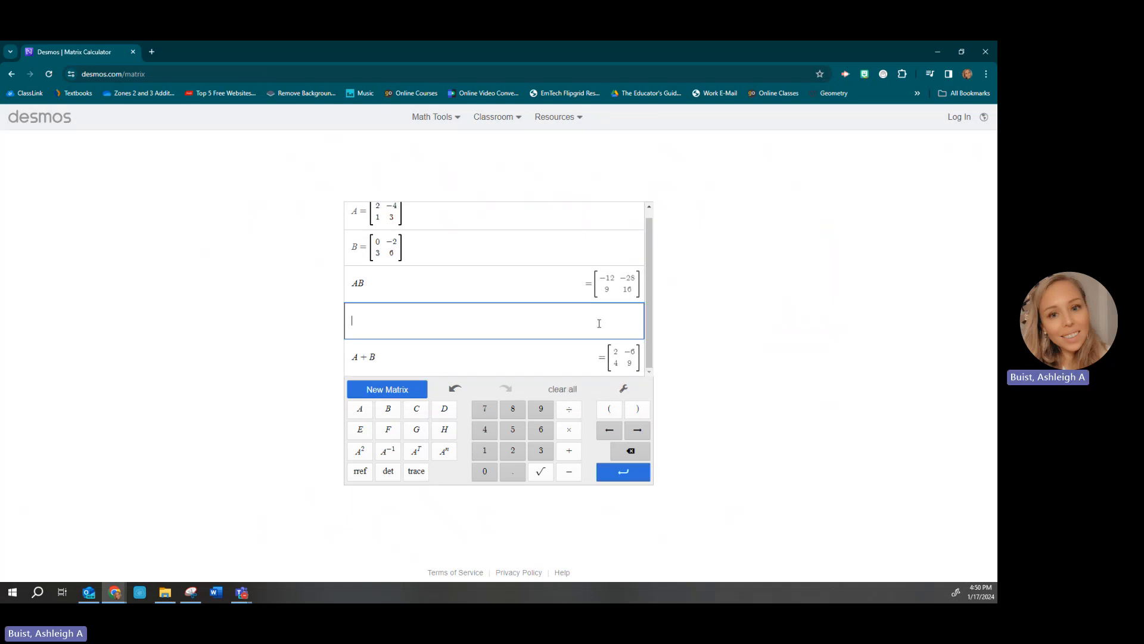
{"action": "key", "text": "BackSpace"}
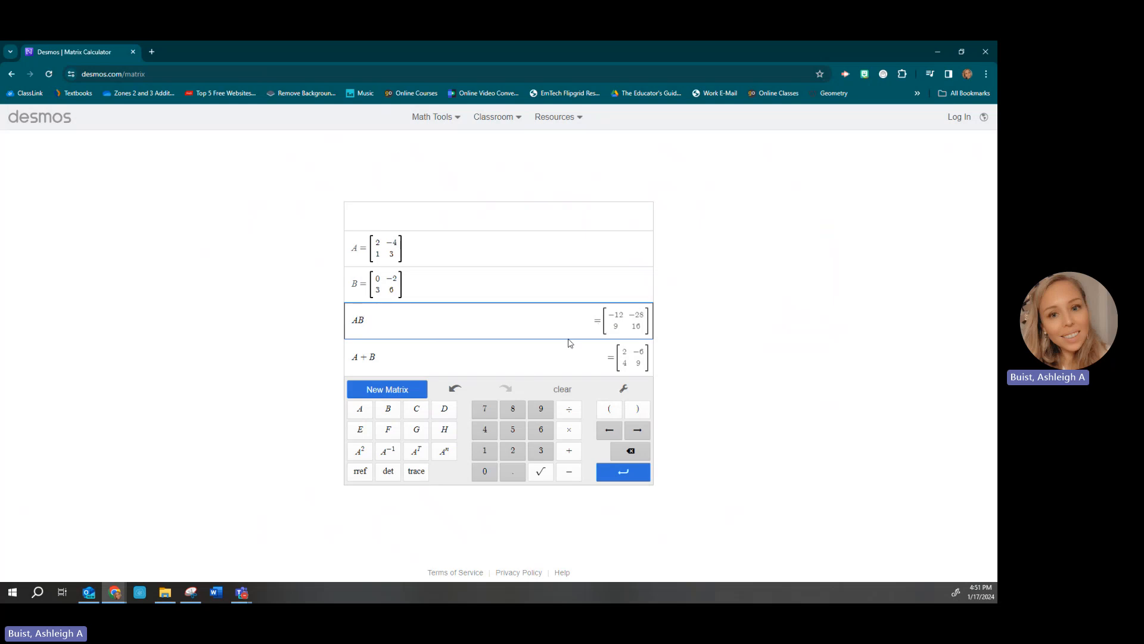
Calculate the determinant of matrix A on a new line below A + B
{"action": "left_click", "coordinate": [474, 358]}
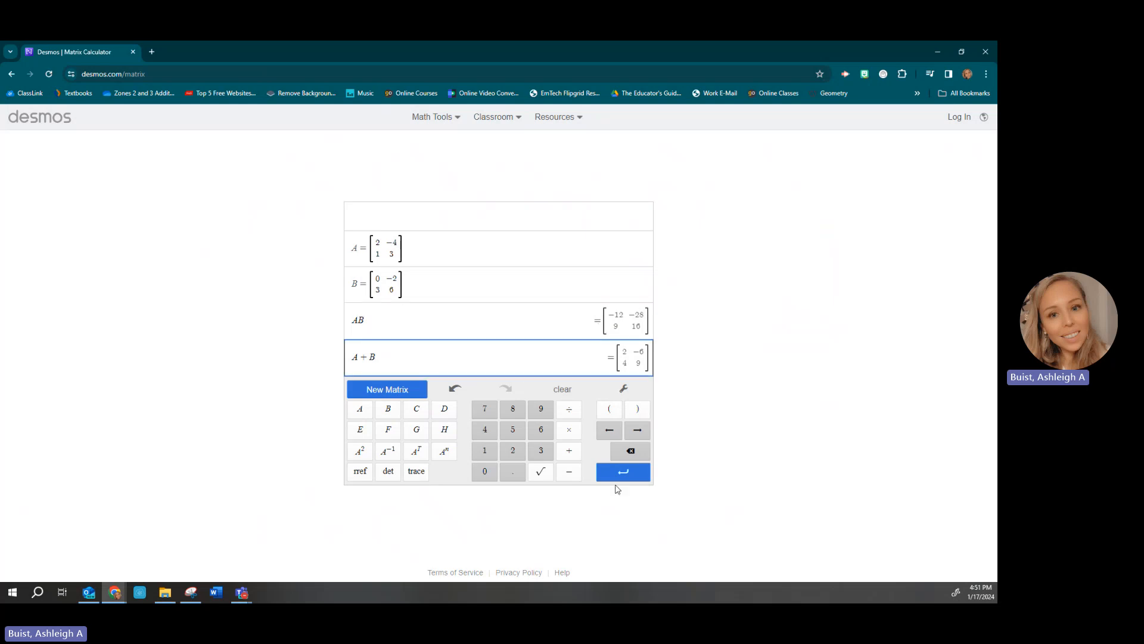
{"action": "left_click", "coordinate": [623, 472]}
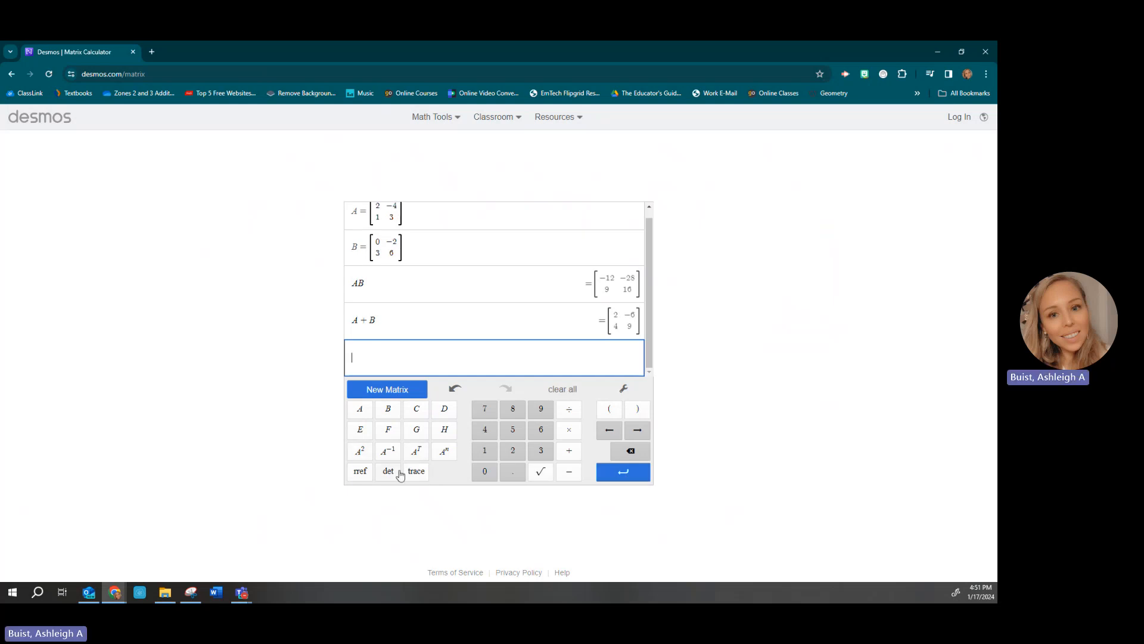
{"action": "left_click", "coordinate": [391, 472]}
{"action": "type", "text": "A"}
{"action": "left_click", "coordinate": [363, 397]}
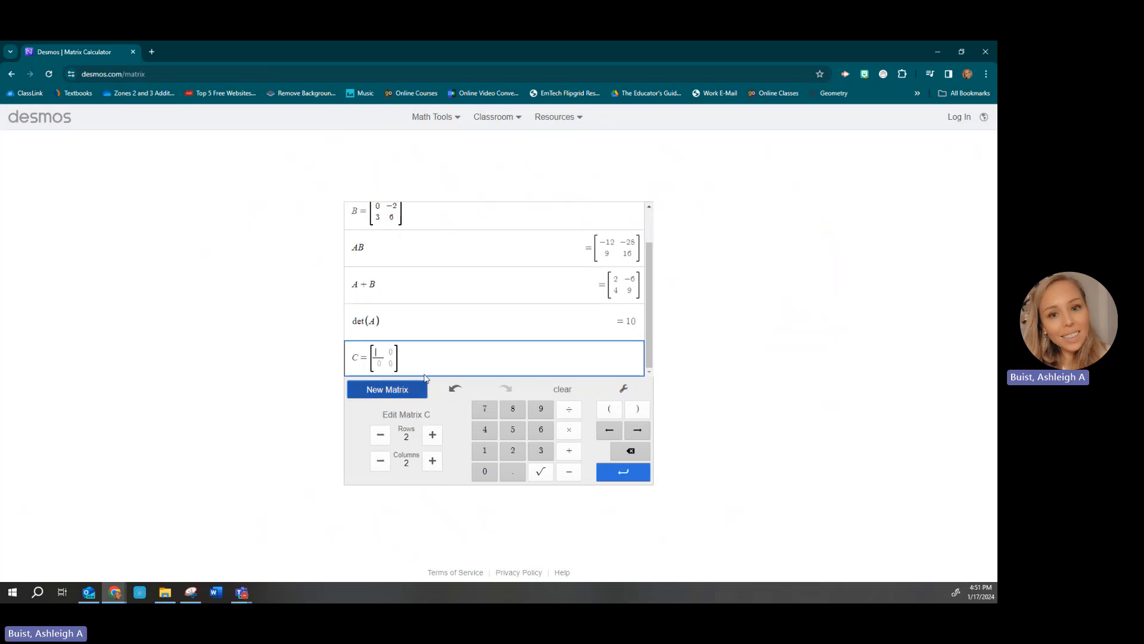
{"action": "left_click", "coordinate": [621, 454]}
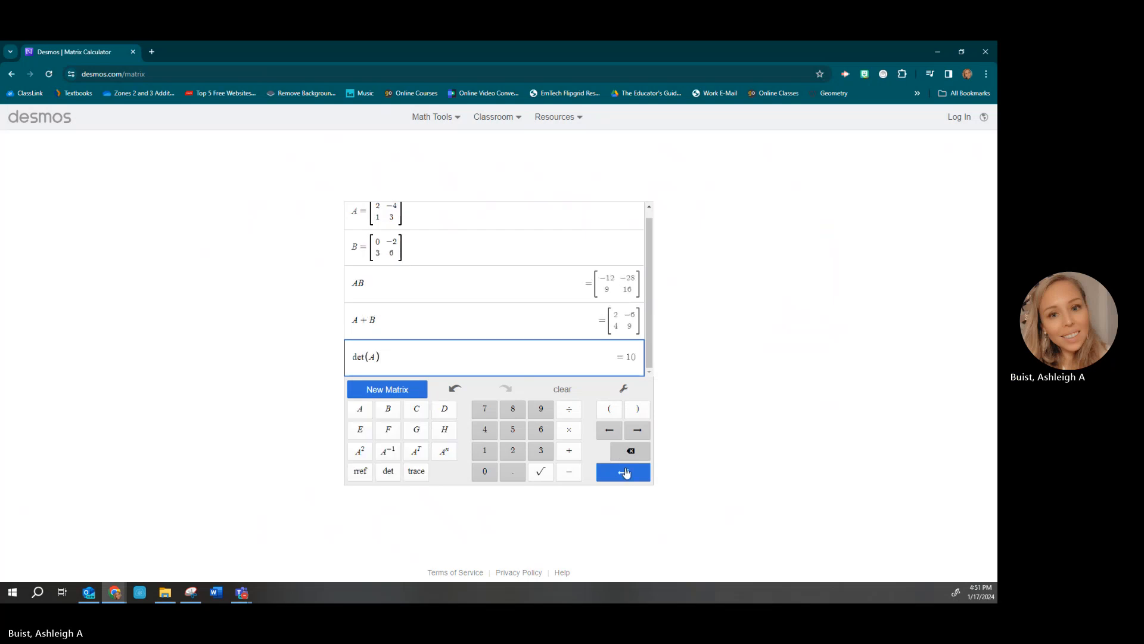
Calculate the inverse of matrix A on a new line and show its entries as fractions
{"action": "left_click", "coordinate": [624, 477]}
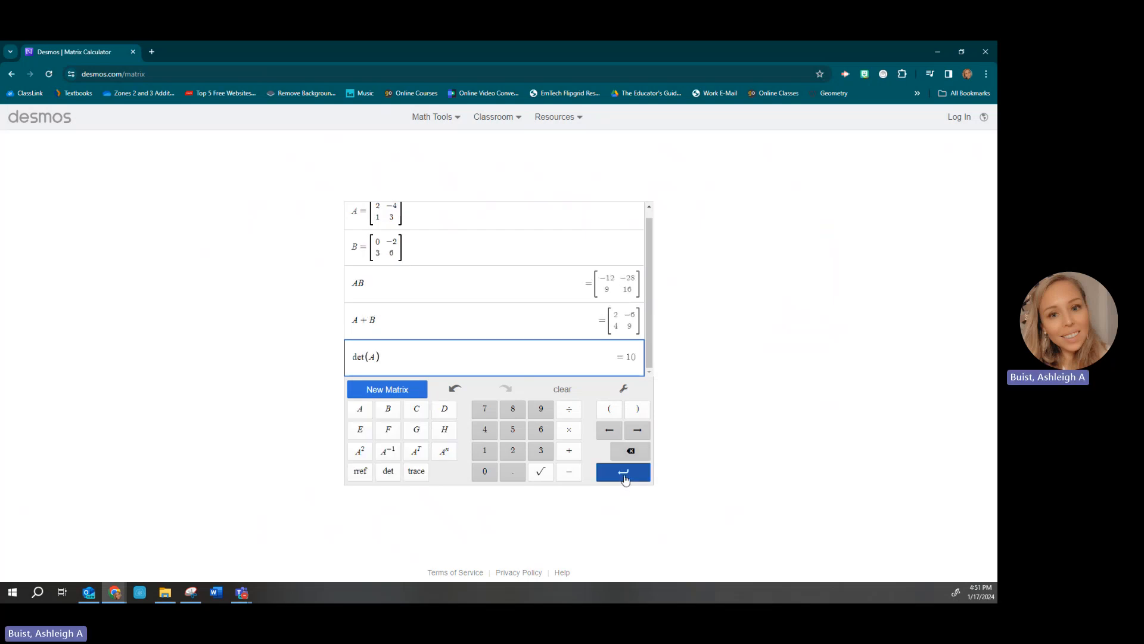
{"action": "left_click", "coordinate": [361, 414]}
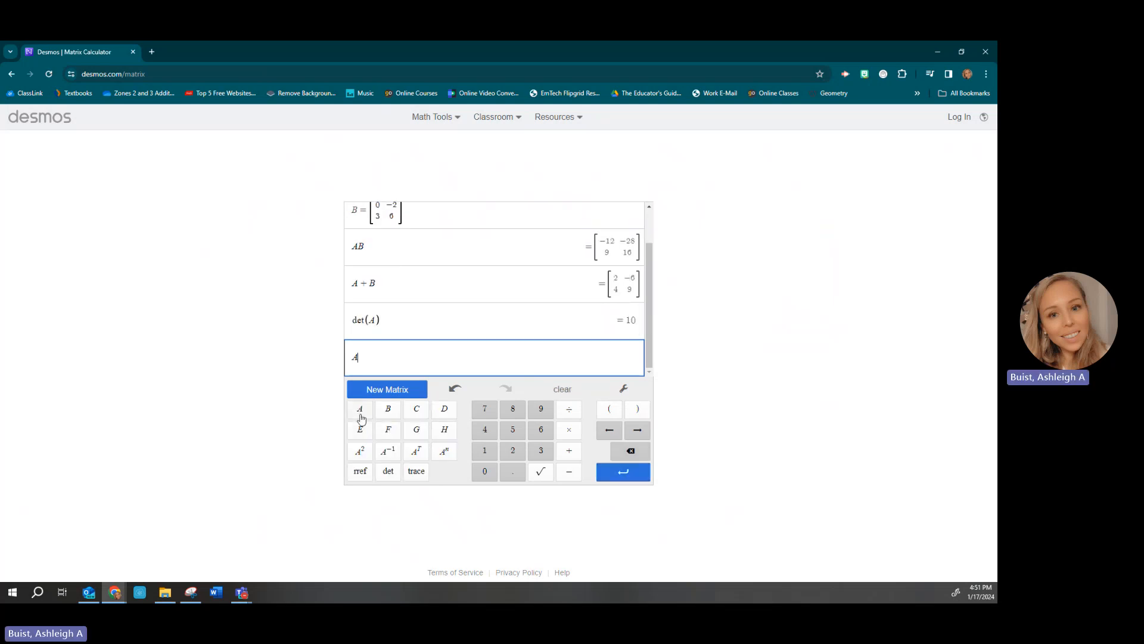
{"action": "left_click", "coordinate": [389, 454]}
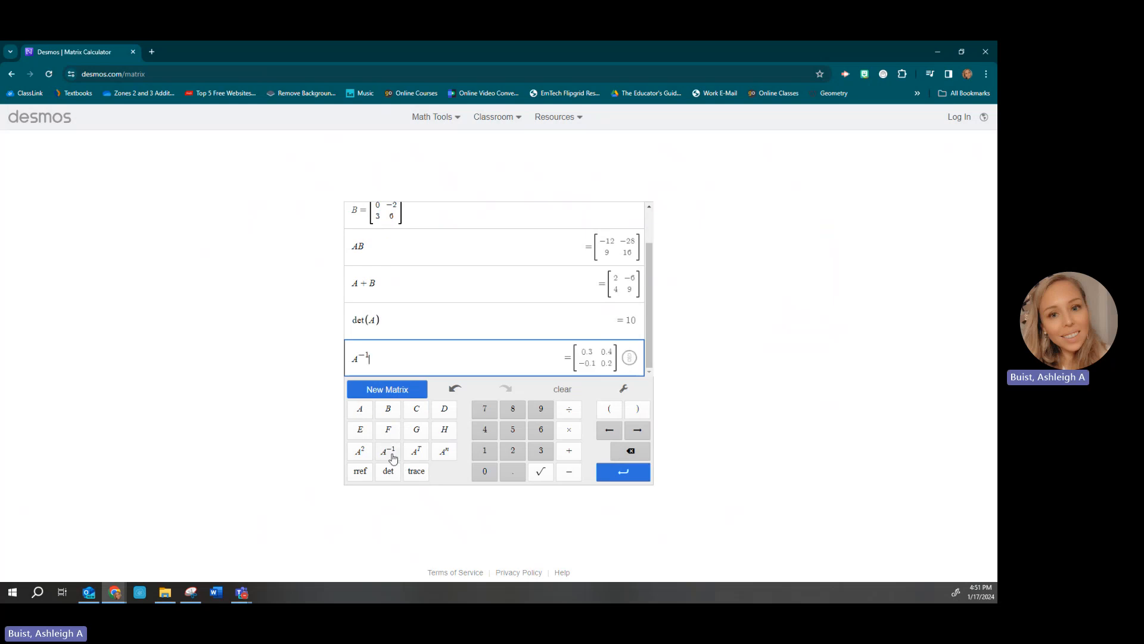
{"action": "left_click", "coordinate": [630, 358]}
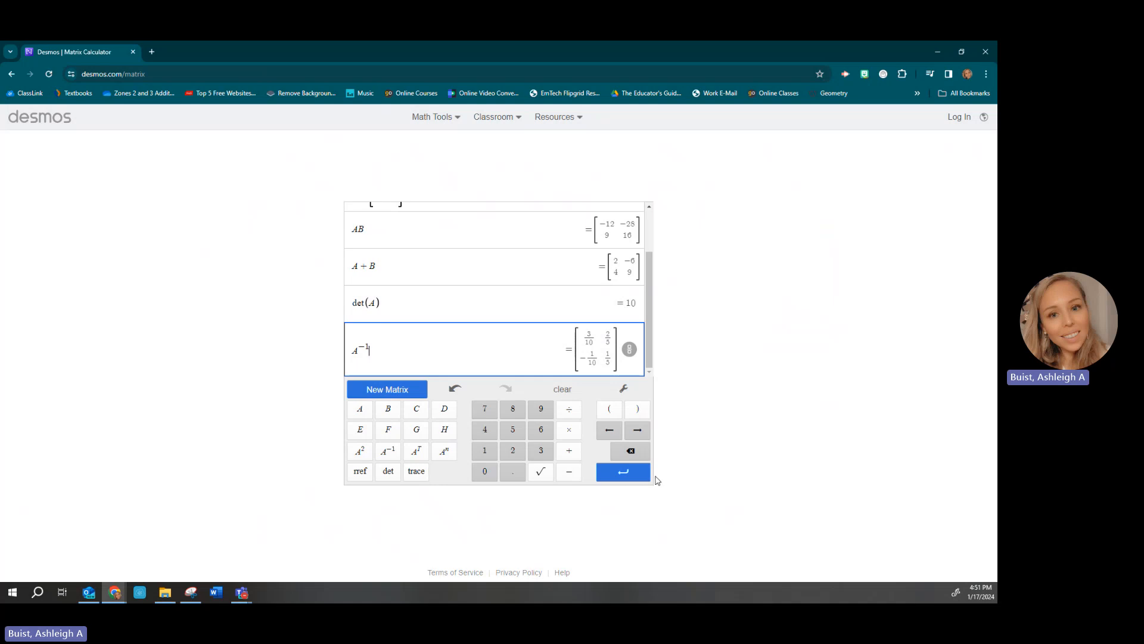
Multiply matrix A by its inverse on a new line
{"action": "left_click", "coordinate": [624, 472]}
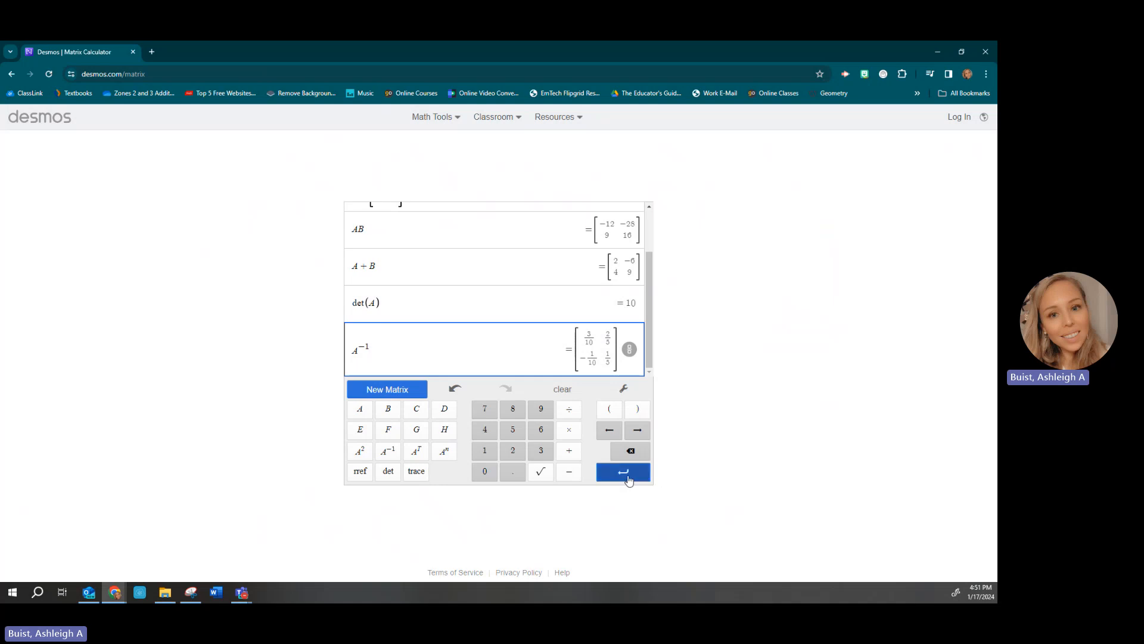
{"action": "left_click", "coordinate": [360, 409]}
{"action": "left_click", "coordinate": [569, 430]}
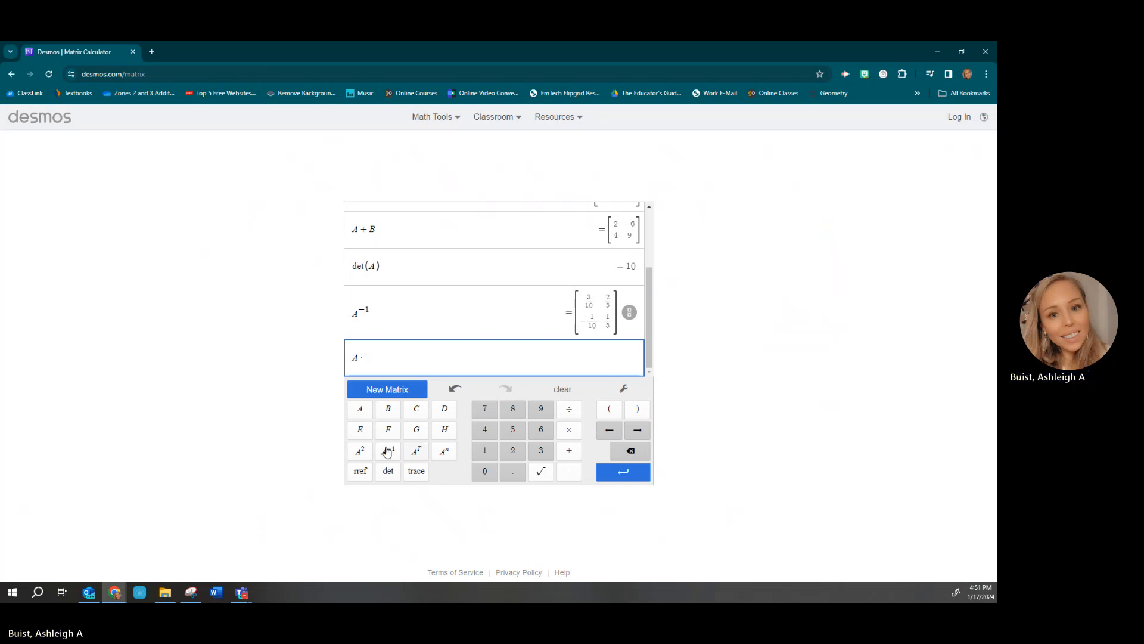
{"action": "left_click", "coordinate": [360, 408]}
{"action": "left_click", "coordinate": [387, 451]}
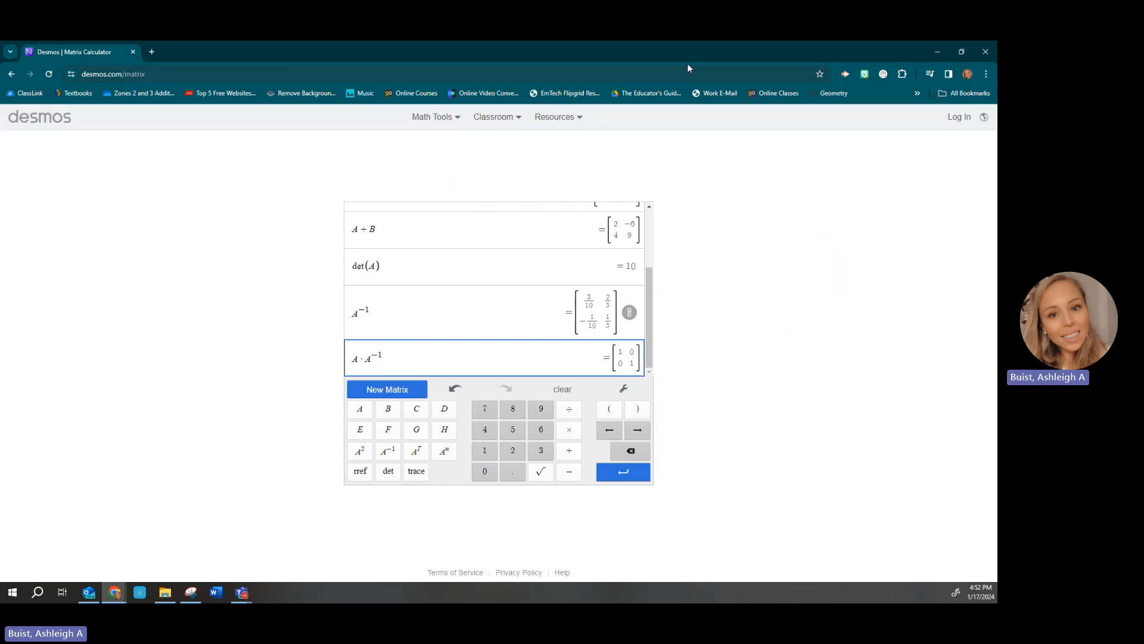
Arrange the matrix calculator side by side with the Snipping Tool window showing the three-equation system
{"action": "left_click_drag", "start_coordinate": [703, 52], "coordinate": [3, 310]}
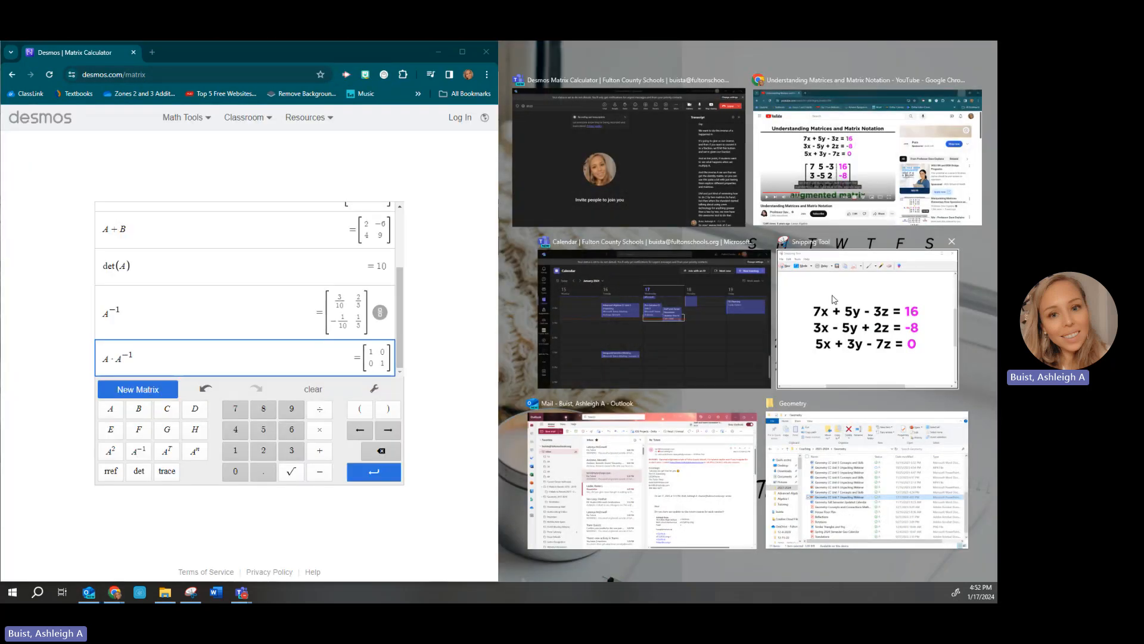
{"action": "left_click", "coordinate": [830, 294]}
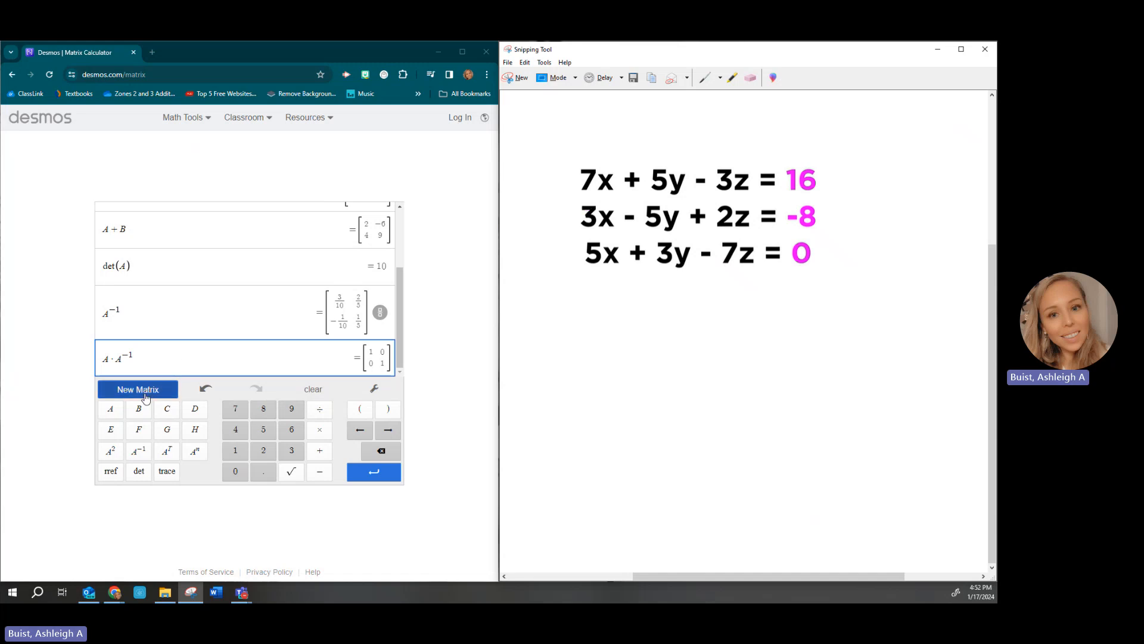
Add a new matrix C on a new line and size it to 3 rows by 3 columns
{"action": "left_click", "coordinate": [374, 471]}
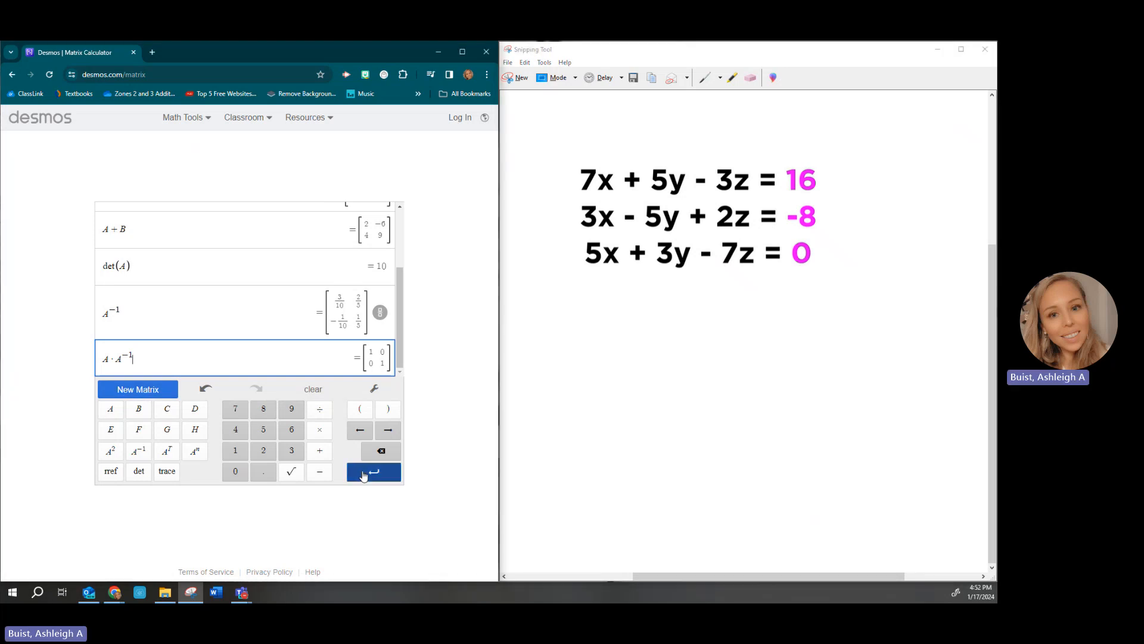
{"action": "left_click", "coordinate": [167, 409]}
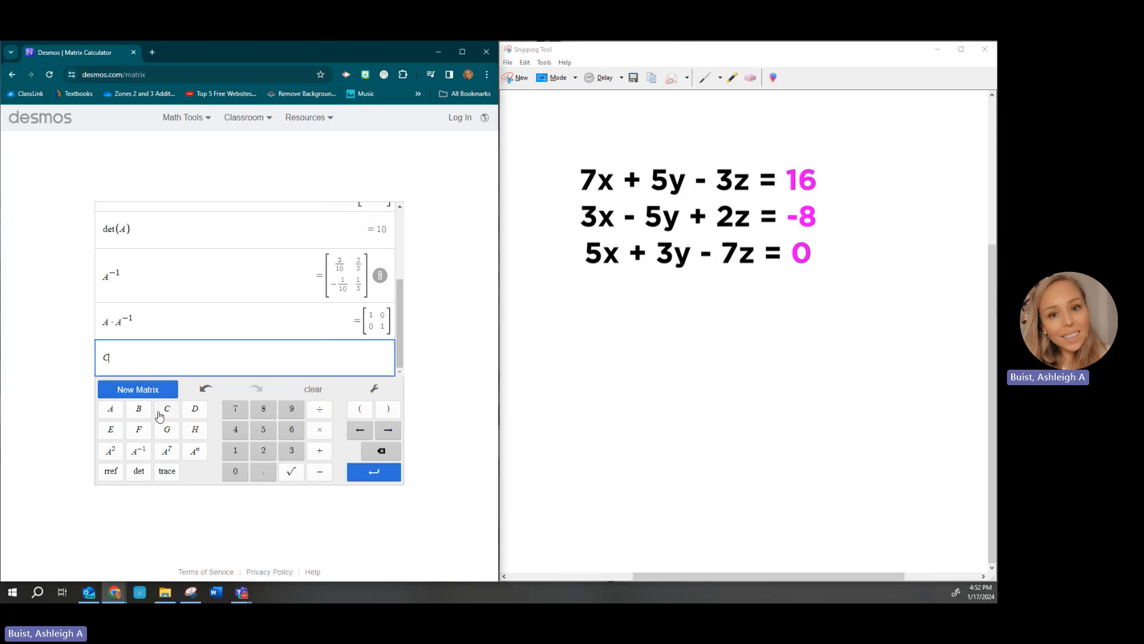
{"action": "left_click", "coordinate": [169, 397]}
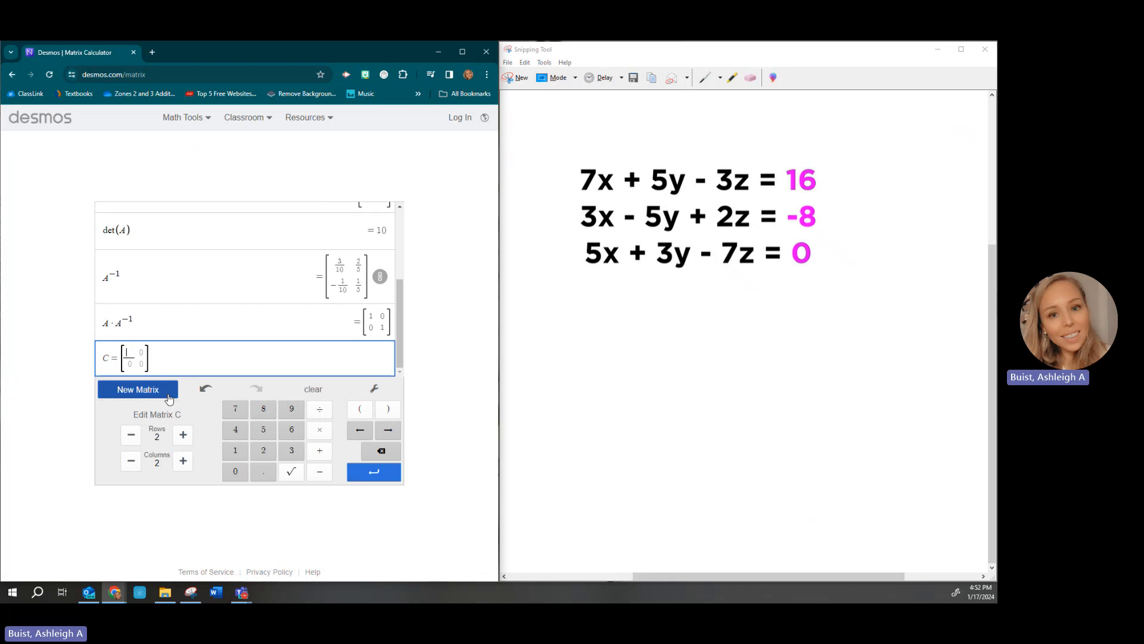
{"action": "left_click", "coordinate": [183, 435]}
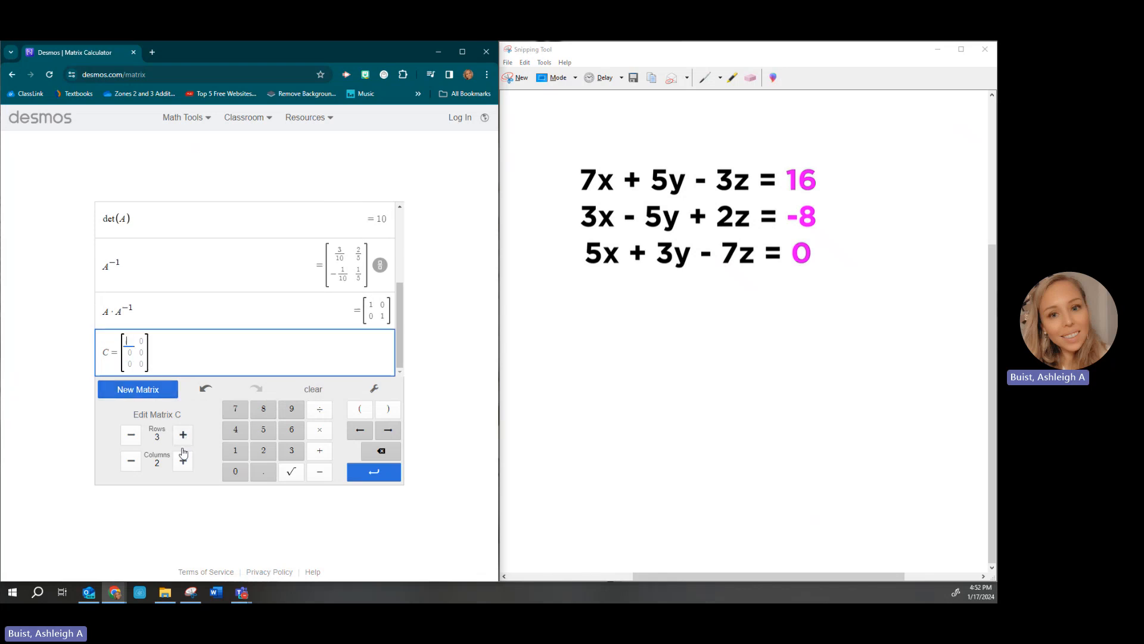
{"action": "left_click", "coordinate": [183, 462]}
Fill matrix C row by row with the system's coefficients: 7, 5, -3; 3, -5, 2; 5, 3, -7
{"action": "type", "text": "7"}
{"action": "key", "text": "Tab"}
{"action": "type", "text": "5"}
{"action": "key", "text": "Tab"}
{"action": "type", "text": "-3"}
{"action": "key", "text": "Tab"}
{"action": "type", "text": "3"}
{"action": "key", "text": "Tab"}
{"action": "type", "text": "-4"}
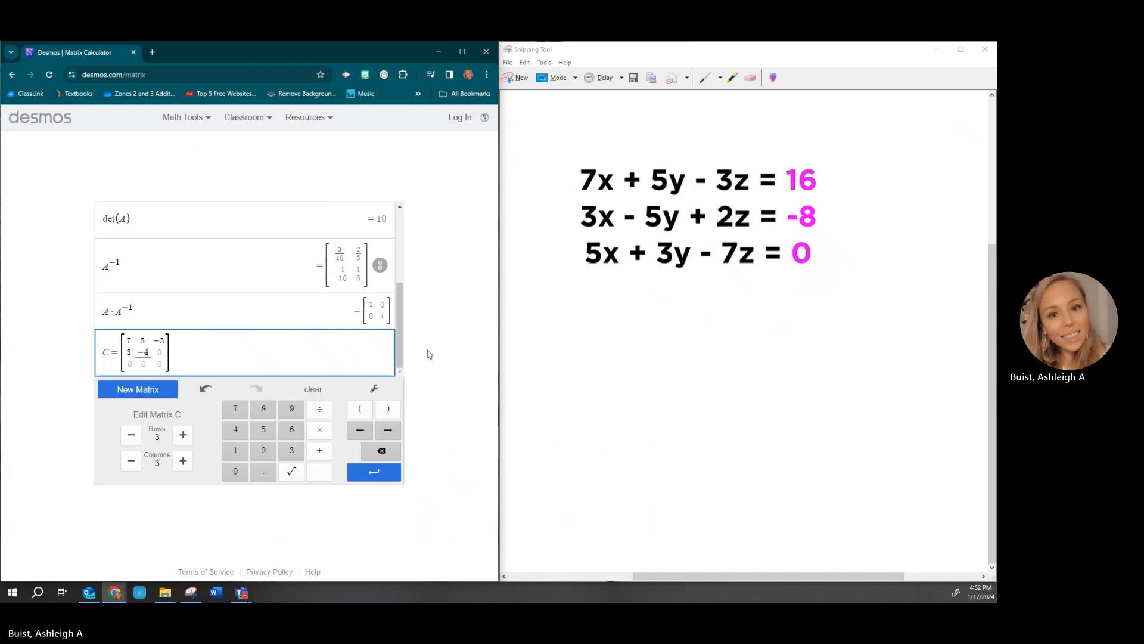
{"action": "key", "text": "Tab"}
{"action": "key", "text": "Tab"}
{"action": "type", "text": "5"}
{"action": "key", "text": "Tab"}
{"action": "type", "text": "3"}
{"action": "key", "text": "Tab"}
{"action": "type", "text": "-7"}
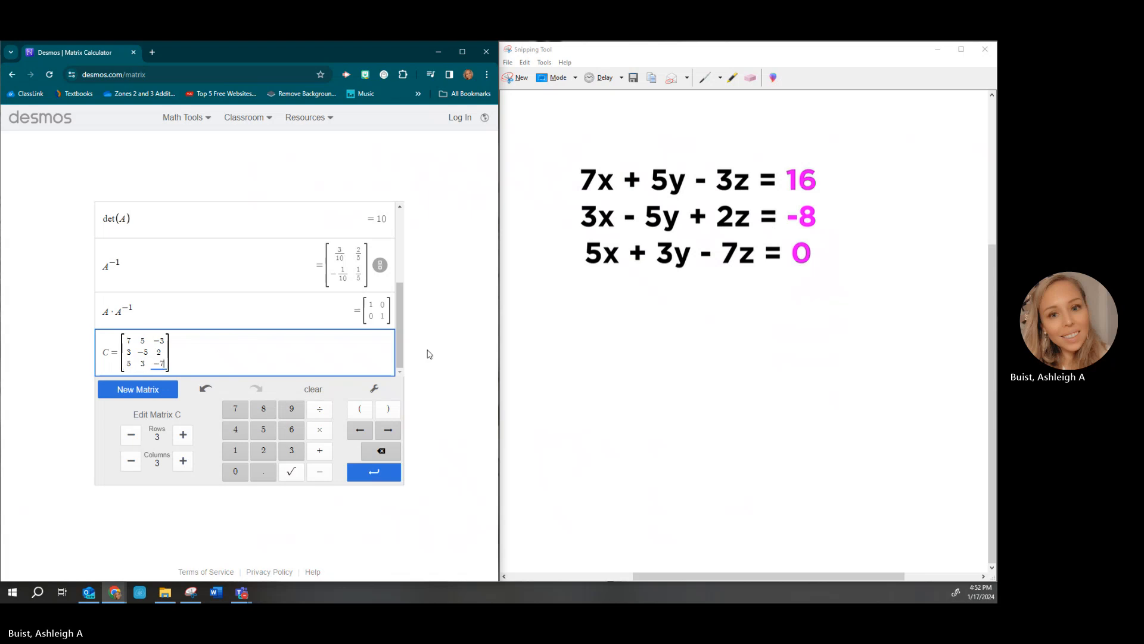
Add a new matrix D on a new line and size it to 3 rows by 1 column
{"action": "left_click", "coordinate": [367, 475]}
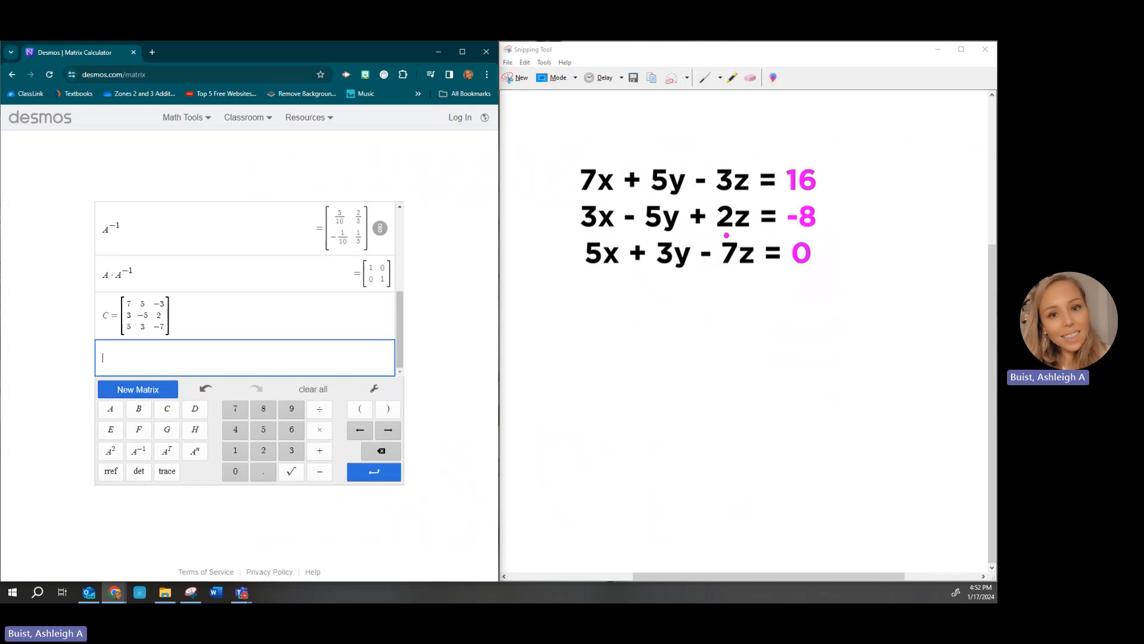
{"action": "left_click", "coordinate": [187, 418]}
{"action": "left_click", "coordinate": [160, 398]}
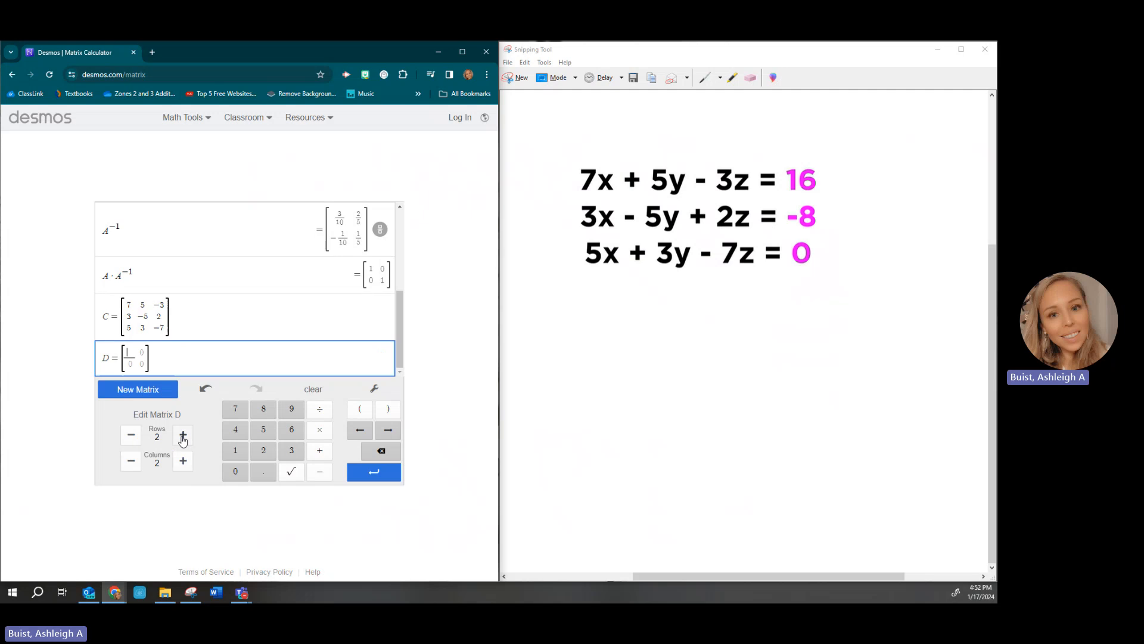
{"action": "left_click", "coordinate": [183, 439]}
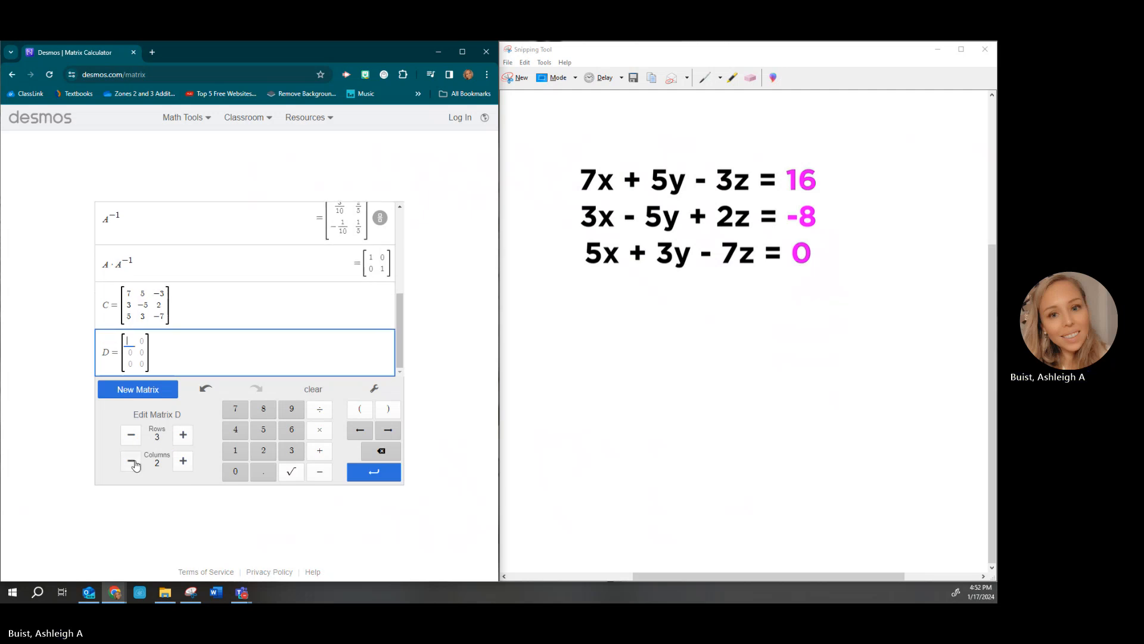
{"action": "left_click", "coordinate": [132, 463]}
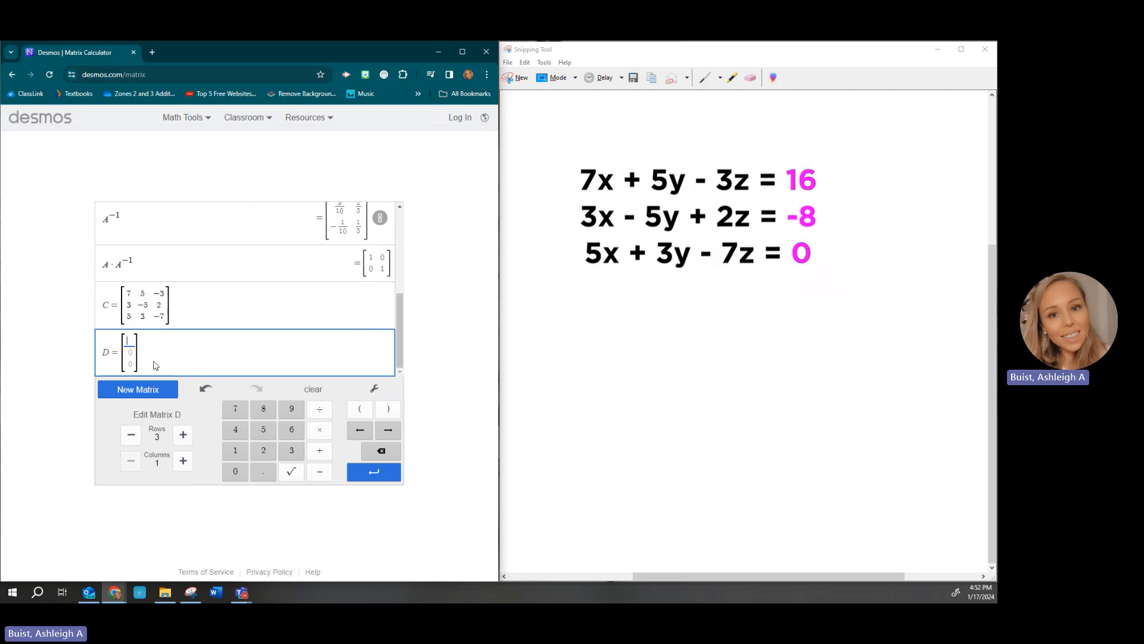
Fill matrix D with the system's constants 16, -8 and 0
{"action": "type", "text": "6"}
{"action": "key", "text": "Tab"}
{"action": "type", "text": "-8"}
{"action": "key", "text": "Tab"}
{"action": "type", "text": "0"}
Multiply the inverse of matrix C by matrix D on a new line to solve the system
{"action": "left_click", "coordinate": [375, 476]}
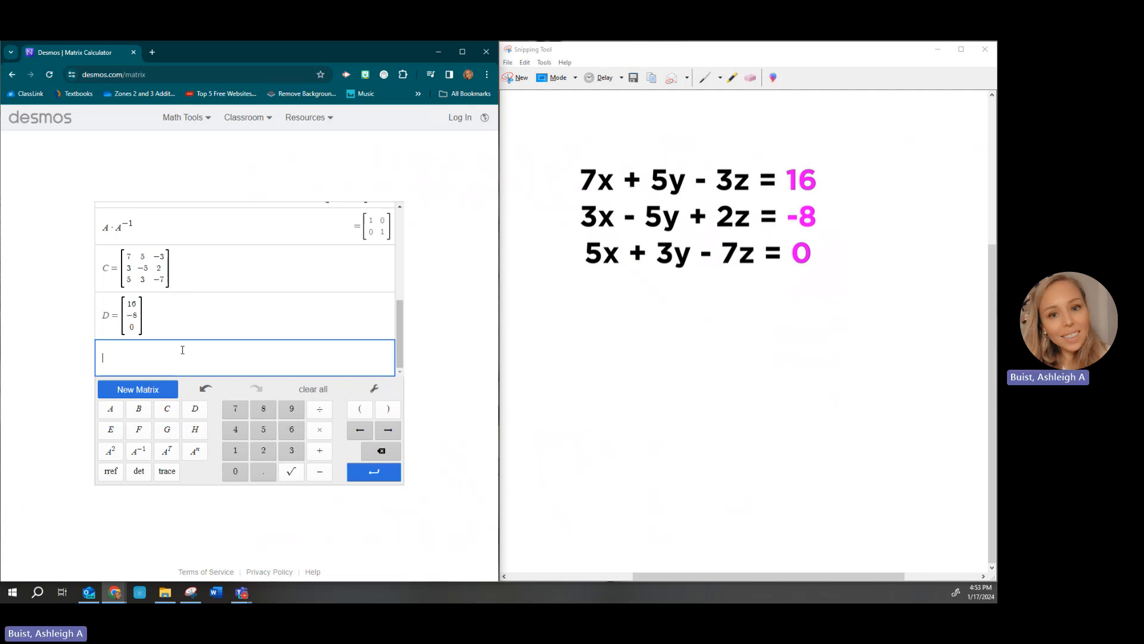
{"action": "type", "text": "C"}
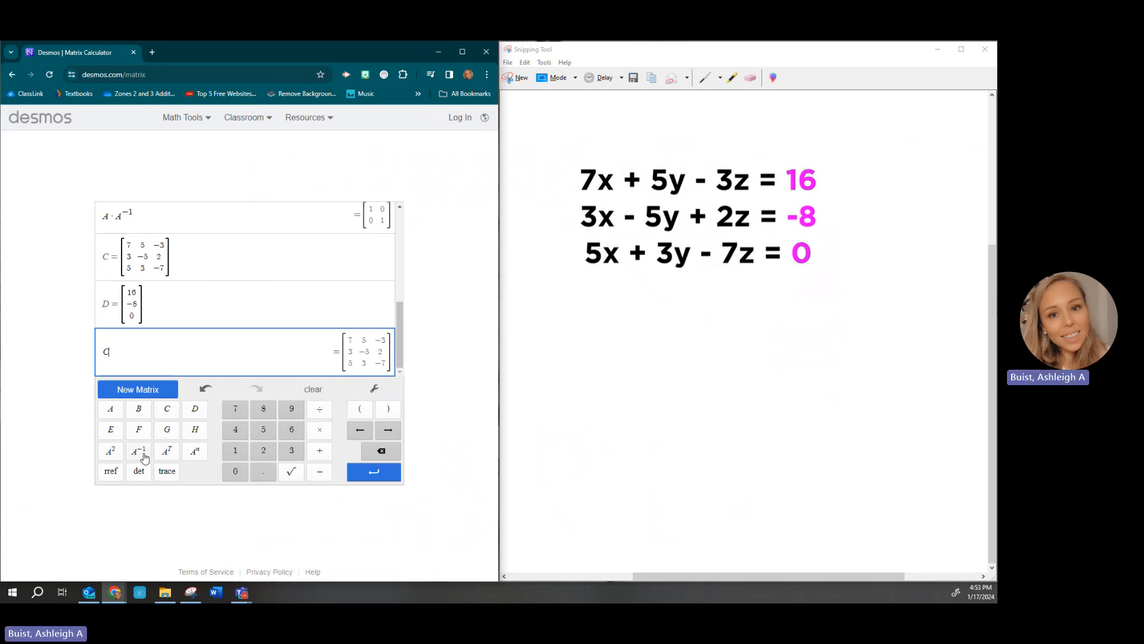
{"action": "type", "text": "^-1D"}
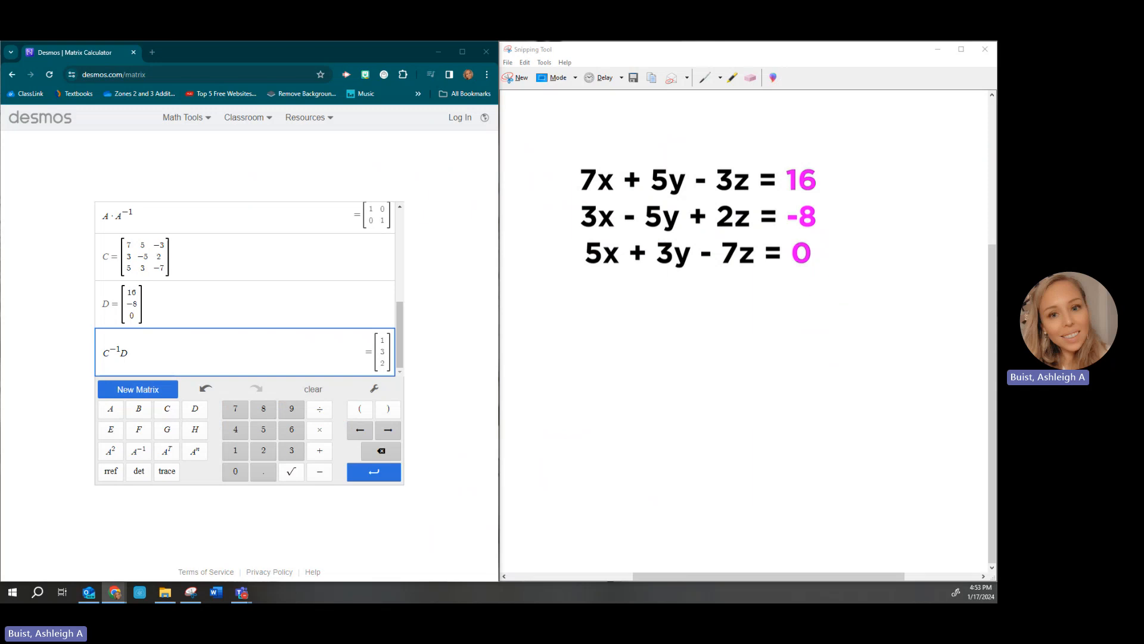
Arrange the Desmos home page window side by side with the matrix calculator
{"action": "left_click_drag", "start_coordinate": [649, 42], "coordinate": [631, 63]}
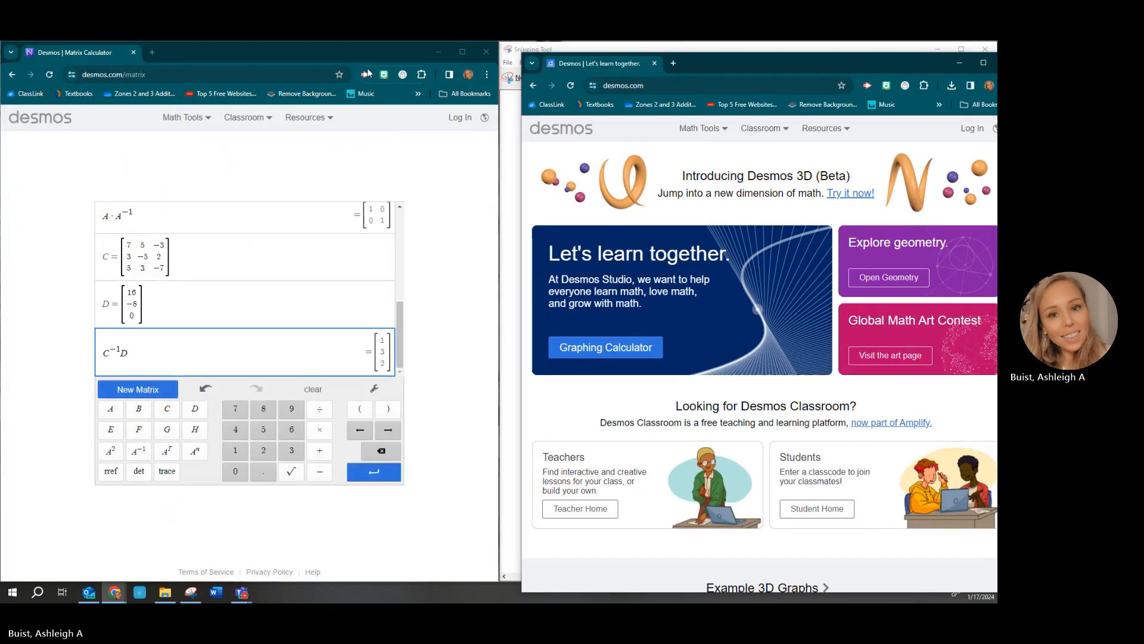
{"action": "left_click_drag", "start_coordinate": [380, 54], "coordinate": [2, 212]}
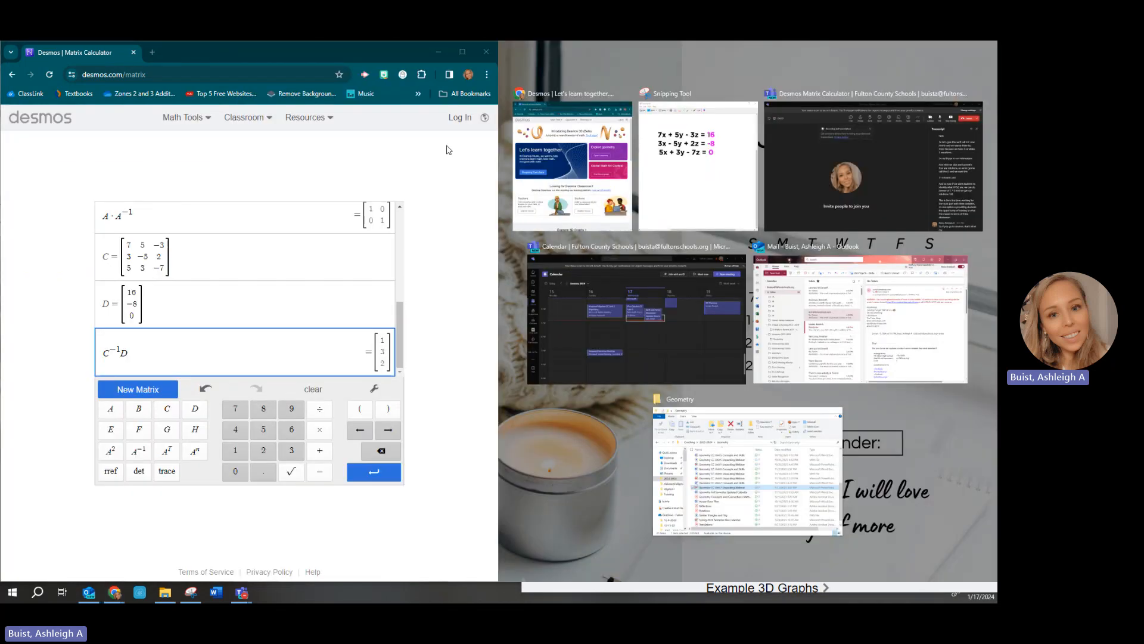
{"action": "left_click", "coordinate": [593, 173]}
Open the Desmos 3D Calculator from the home page and move the Snipping Tool equations window over the matrix calculator
{"action": "left_click", "coordinate": [693, 120]}
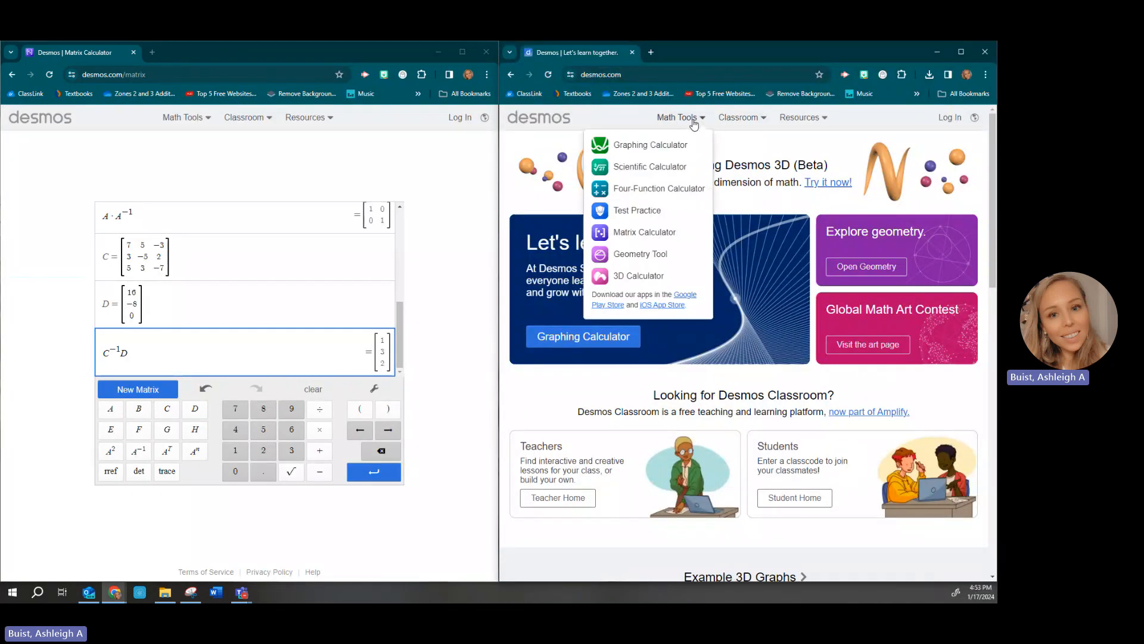
{"action": "left_click", "coordinate": [653, 274]}
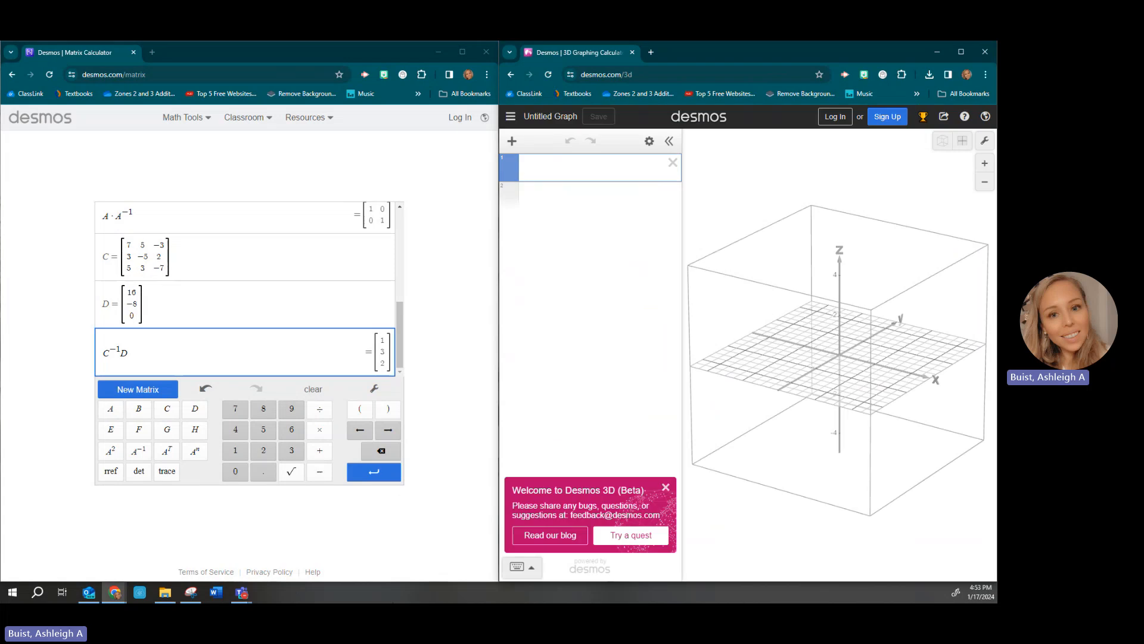
{"action": "left_click", "coordinate": [192, 593]}
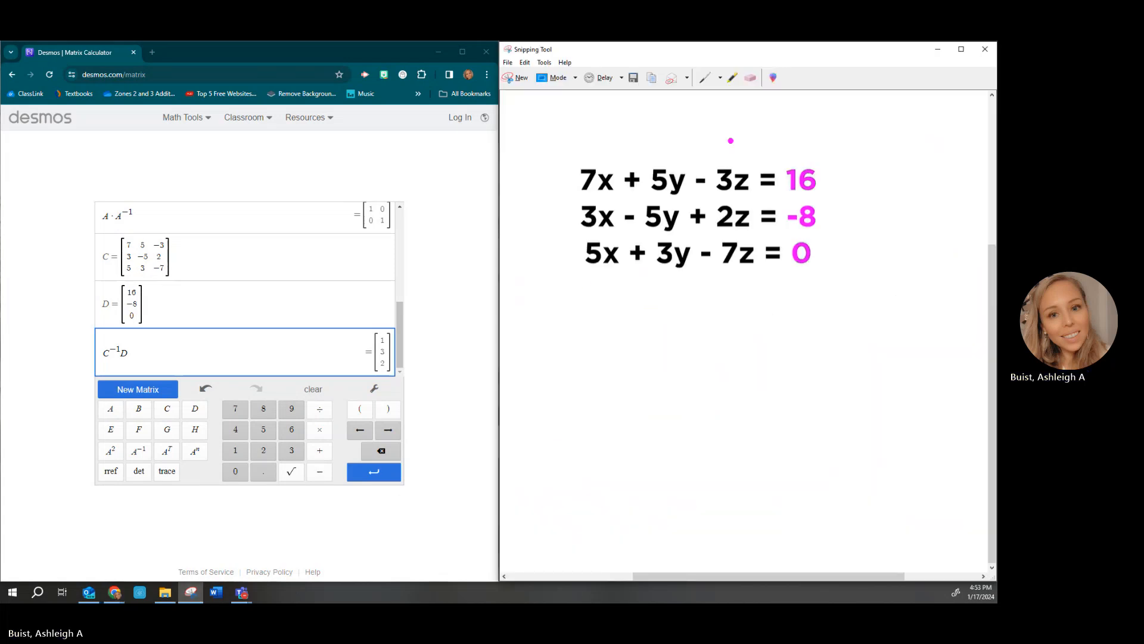
{"action": "left_click_drag", "start_coordinate": [798, 51], "coordinate": [259, 160]}
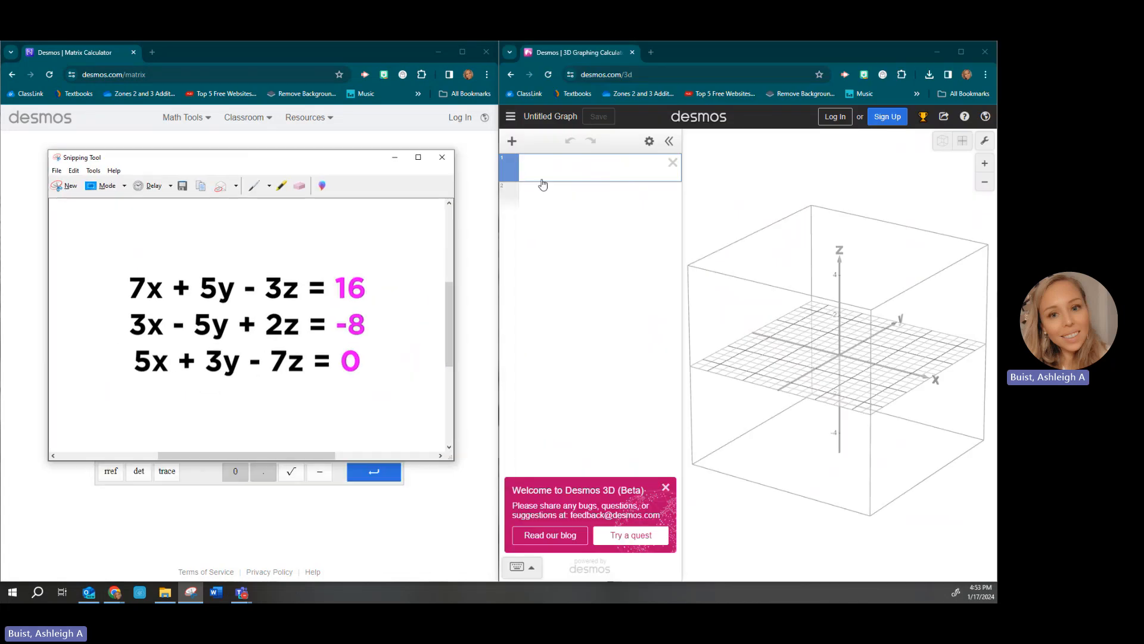
Graph the plane 7x + 5y - 3z = 15 as the first expression in the 3D Calculator
{"action": "left_click", "coordinate": [544, 180]}
{"action": "type", "text": "7"}
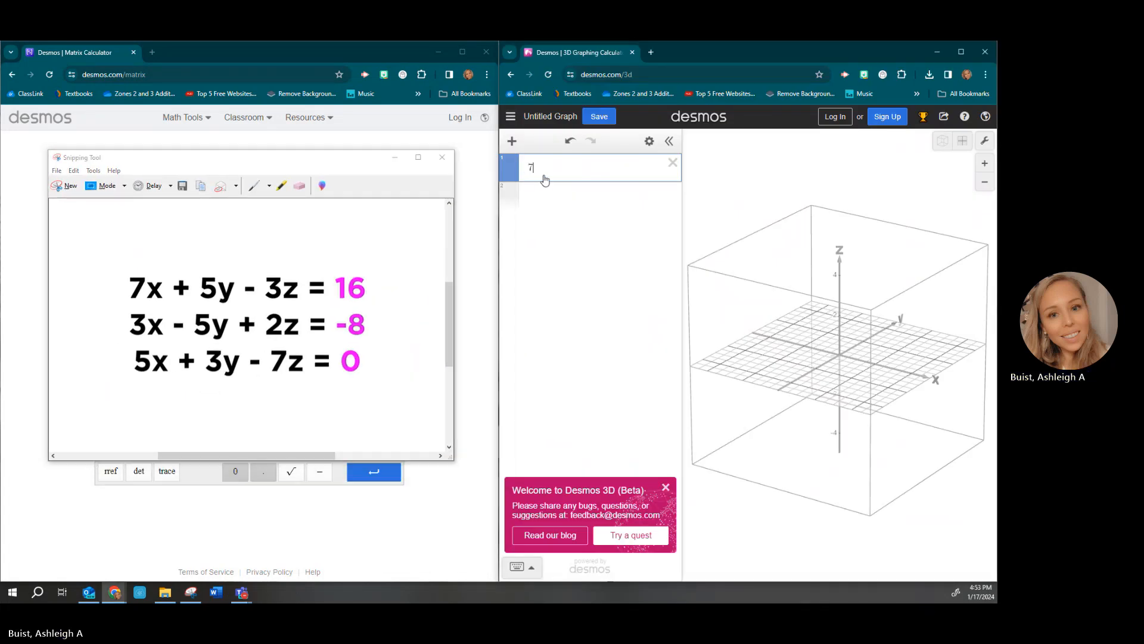
{"action": "type", "text": "x +5"}
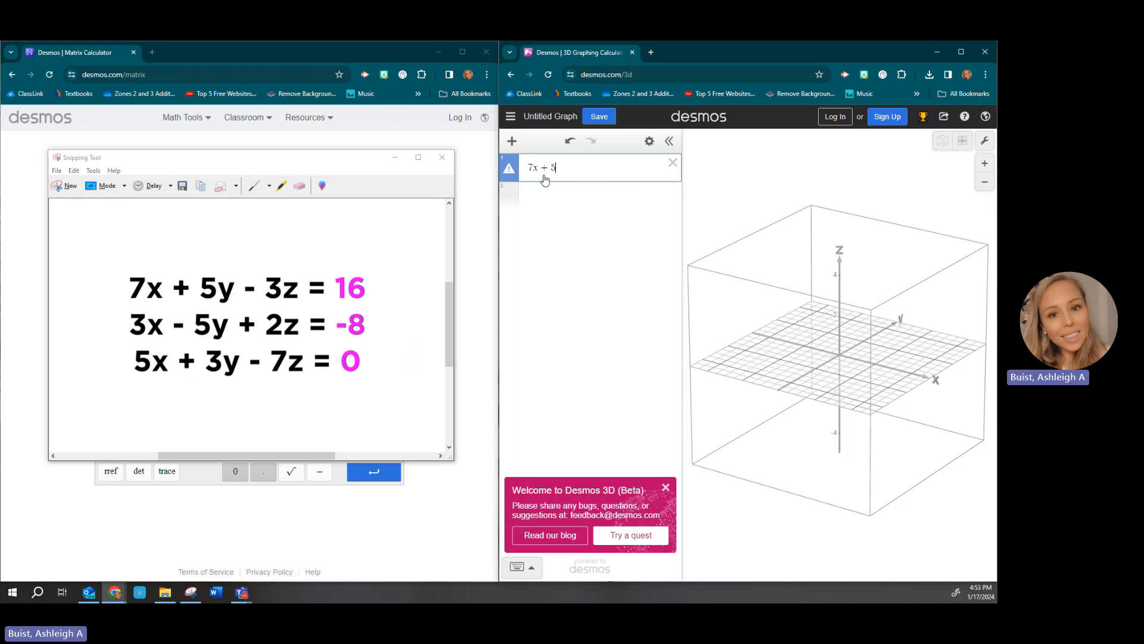
{"action": "type", "text": "y-3"}
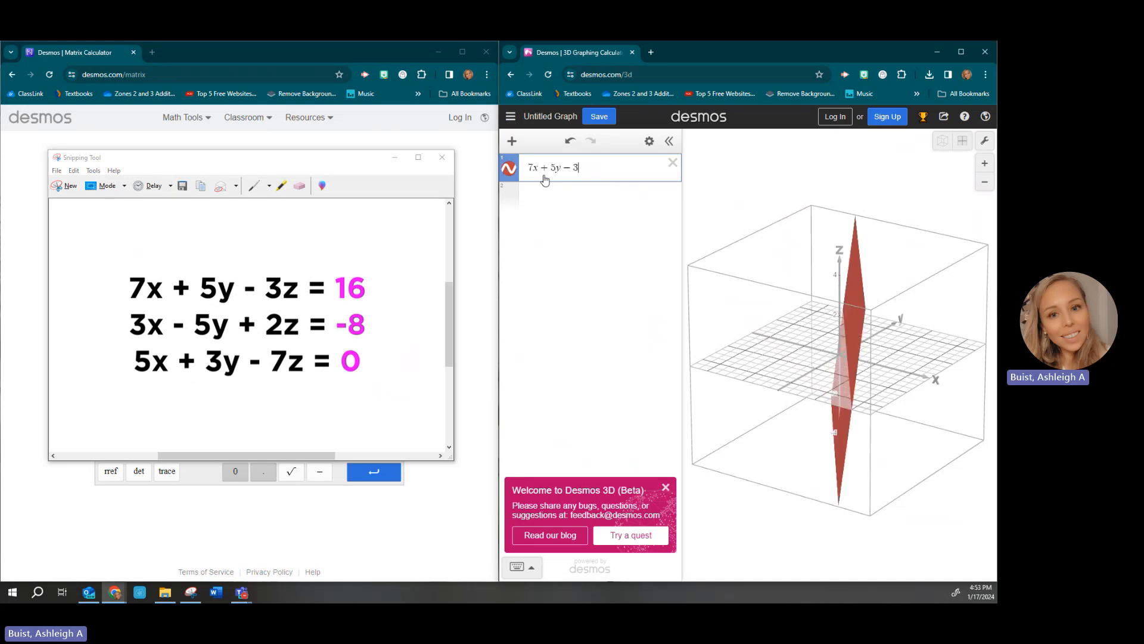
{"action": "type", "text": "z=15"}
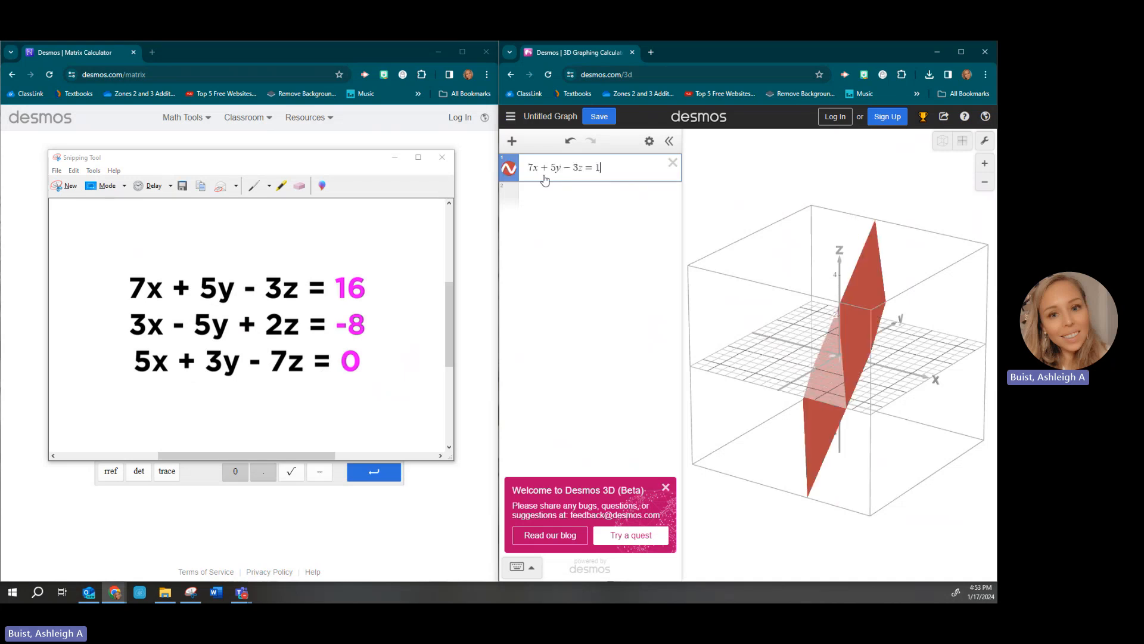
Graph the second equation, 3x - 5y + 2z = -8, on a new expression line
{"action": "left_click", "coordinate": [541, 191]}
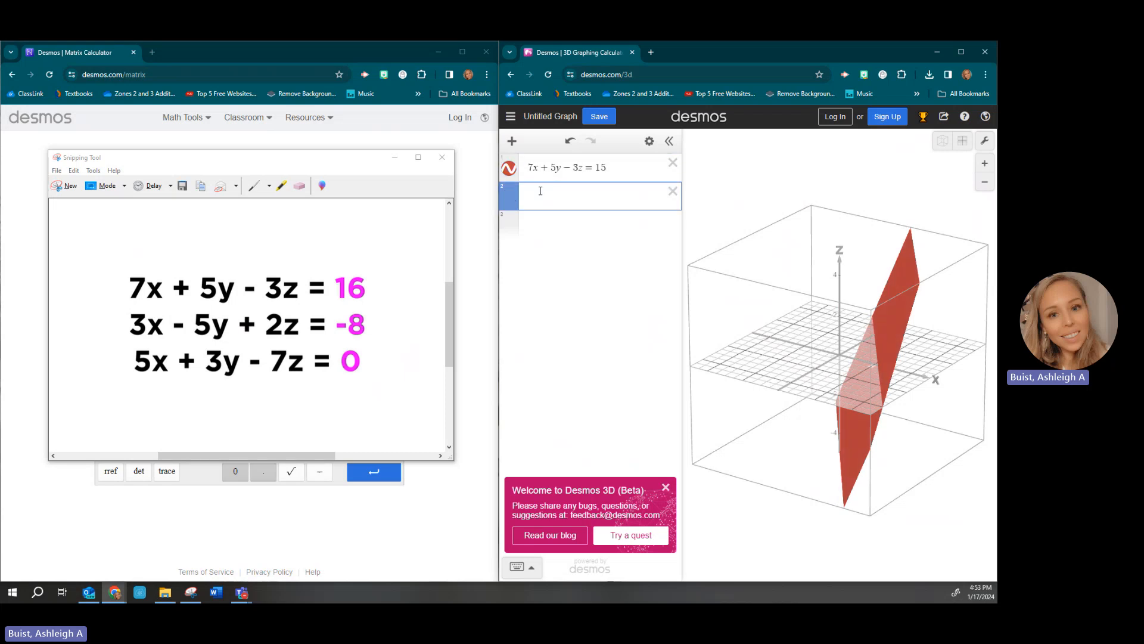
{"action": "type", "text": "3x-"}
{"action": "type", "text": "5y"}
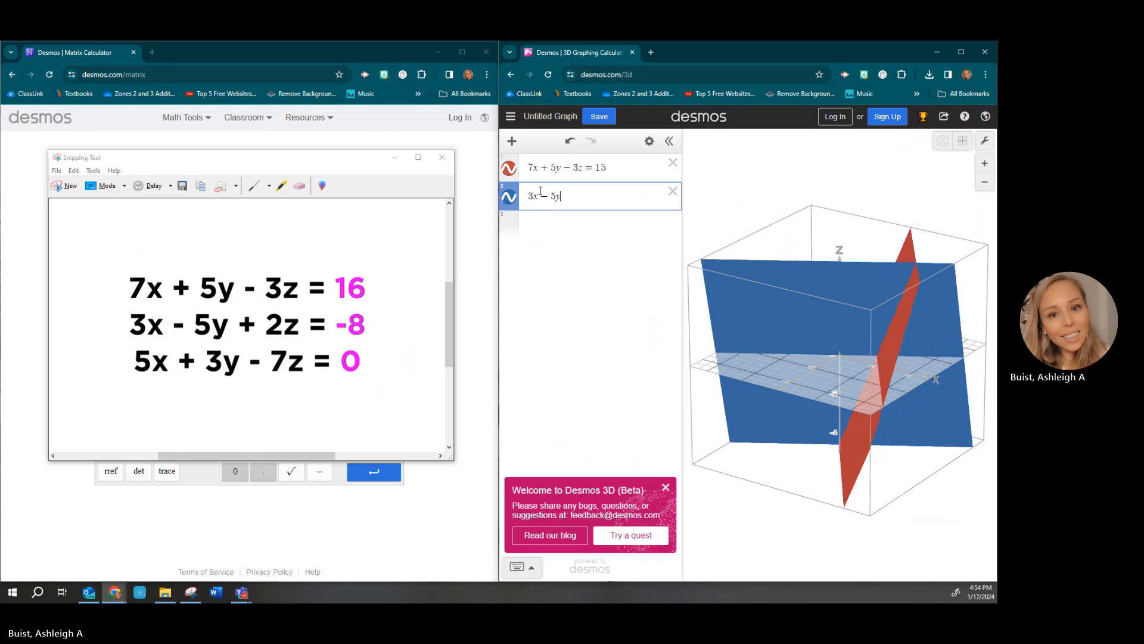
{"action": "type", "text": "+2z"}
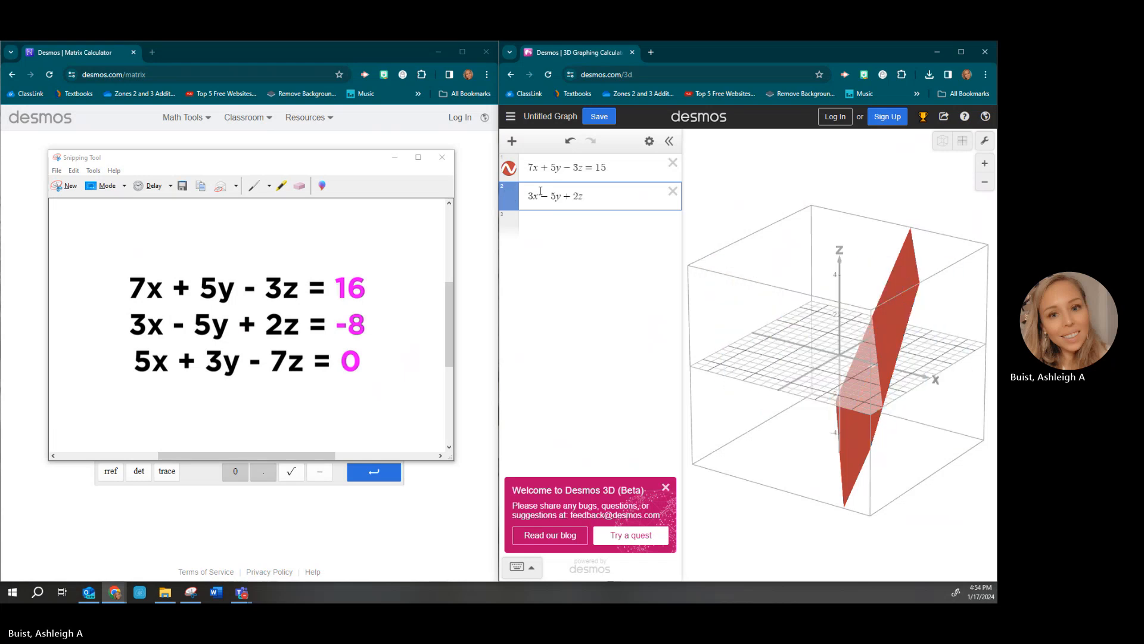
{"action": "type", "text": "=-8"}
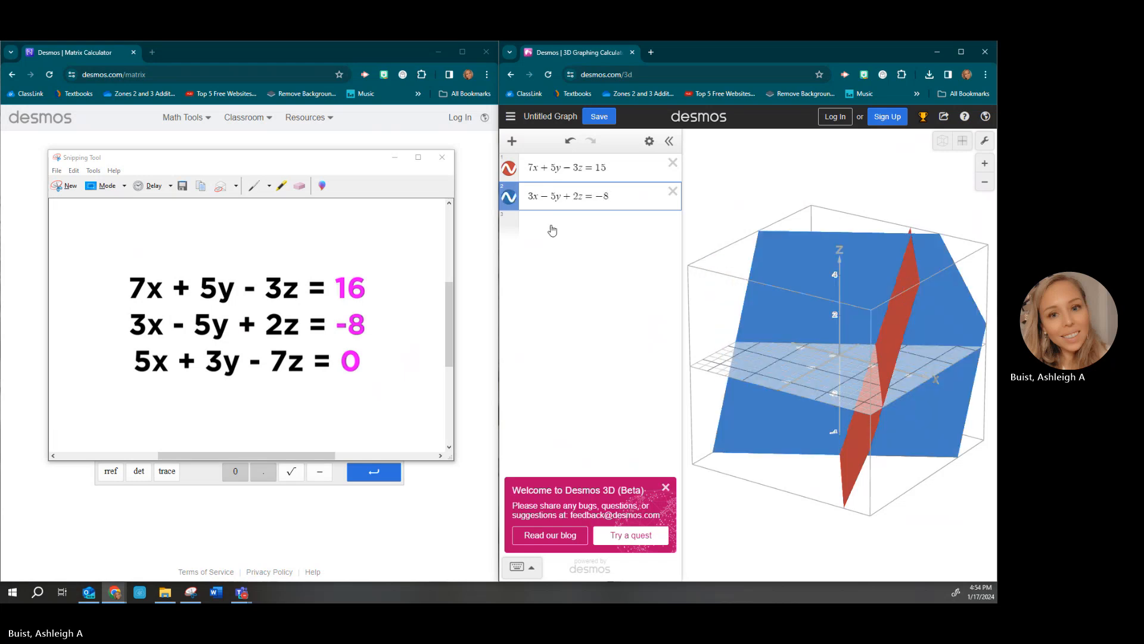
Graph the third equation, 5x + 3y - 7z = 0, on a new expression line
{"action": "left_click", "coordinate": [552, 225]}
{"action": "type", "text": "5x"}
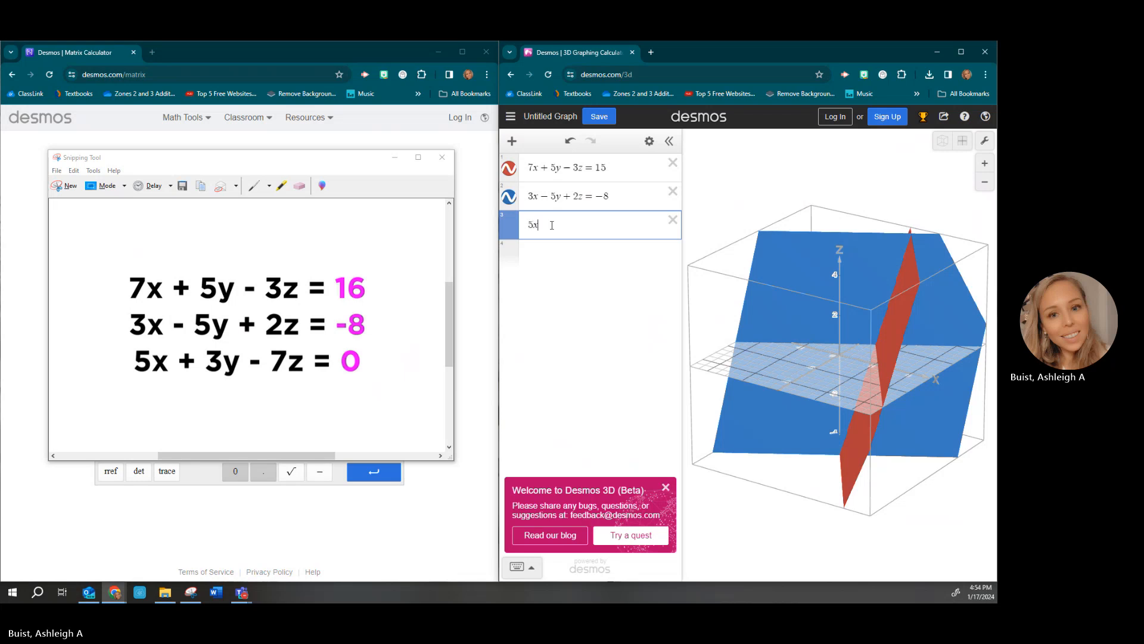
{"action": "type", "text": "+"}
{"action": "type", "text": "3y"}
{"action": "type", "text": "-7z"}
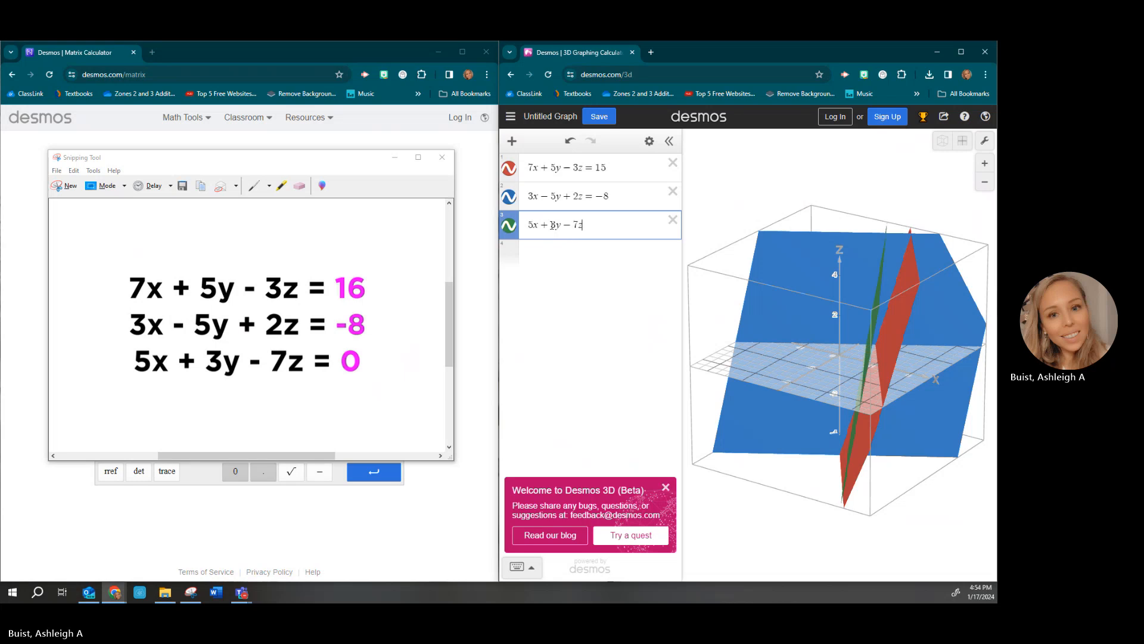
{"action": "type", "text": "=0"}
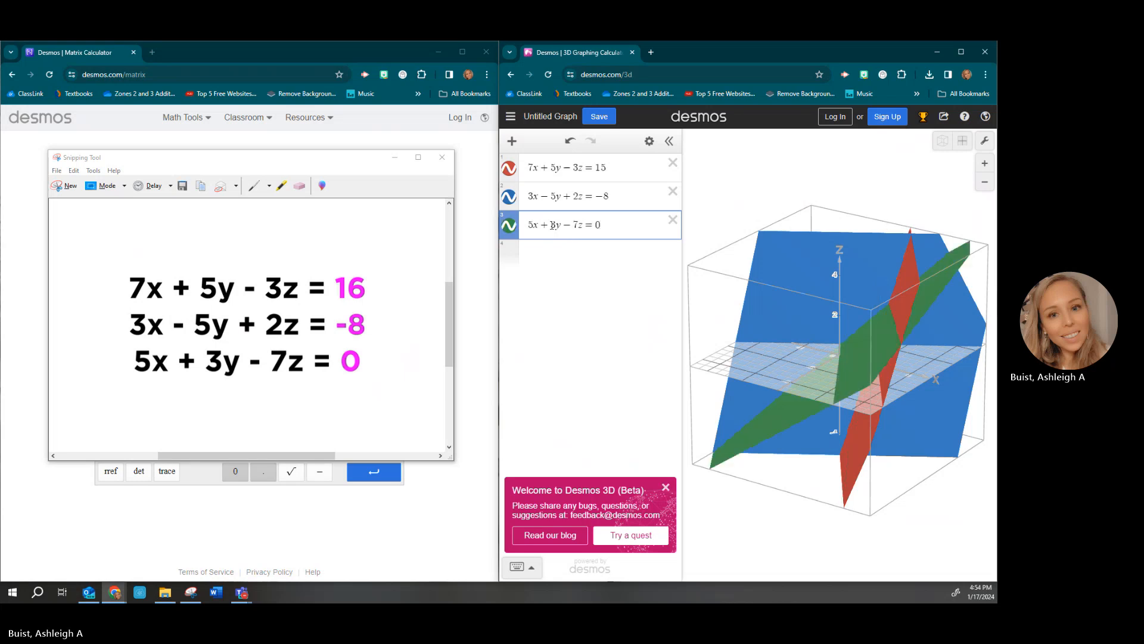